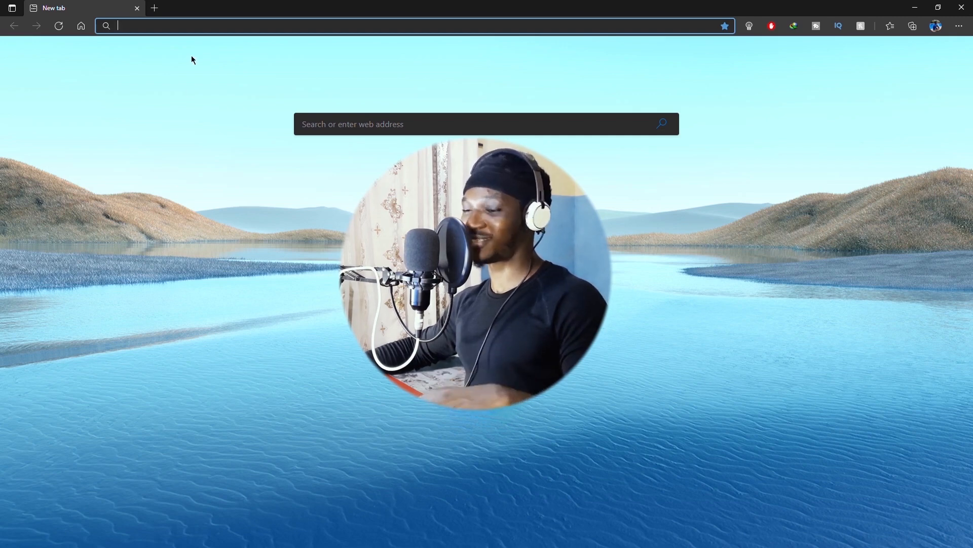
Step: Open the canva.com website
text(c)
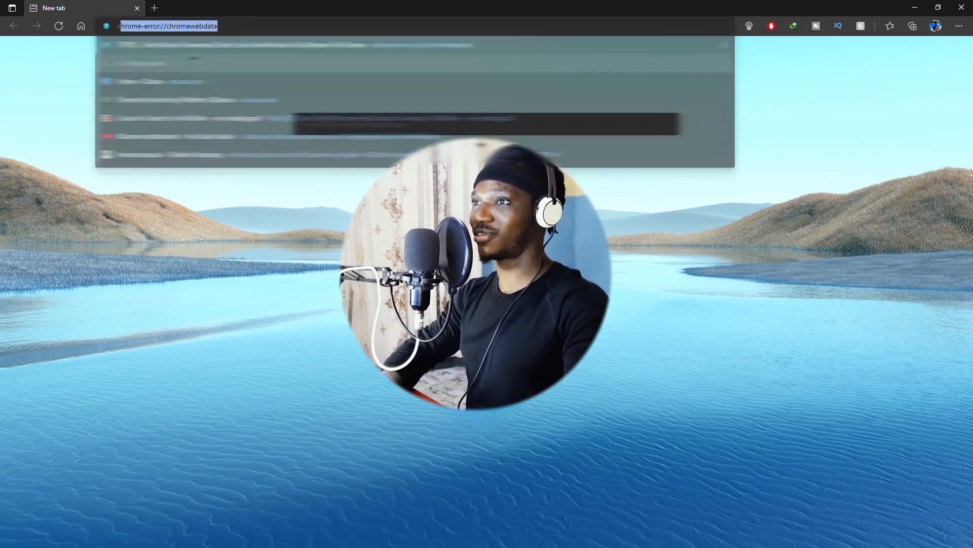
text(an)
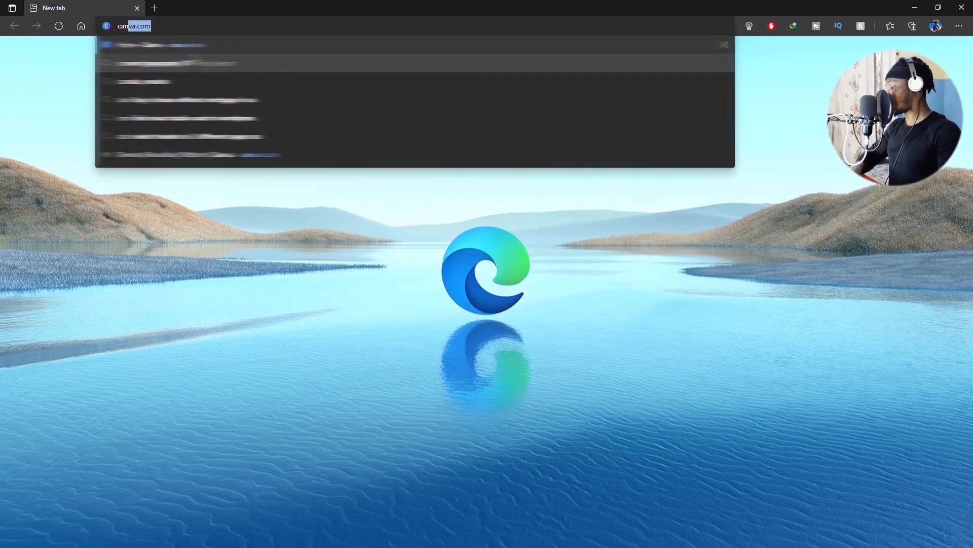
text(va.com)
key(Return)
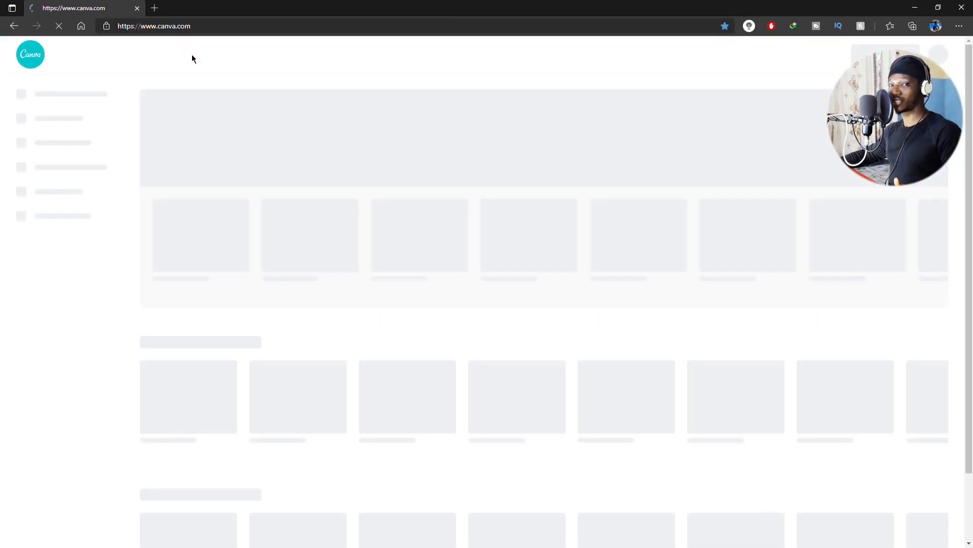
mouse_move(196, 61)
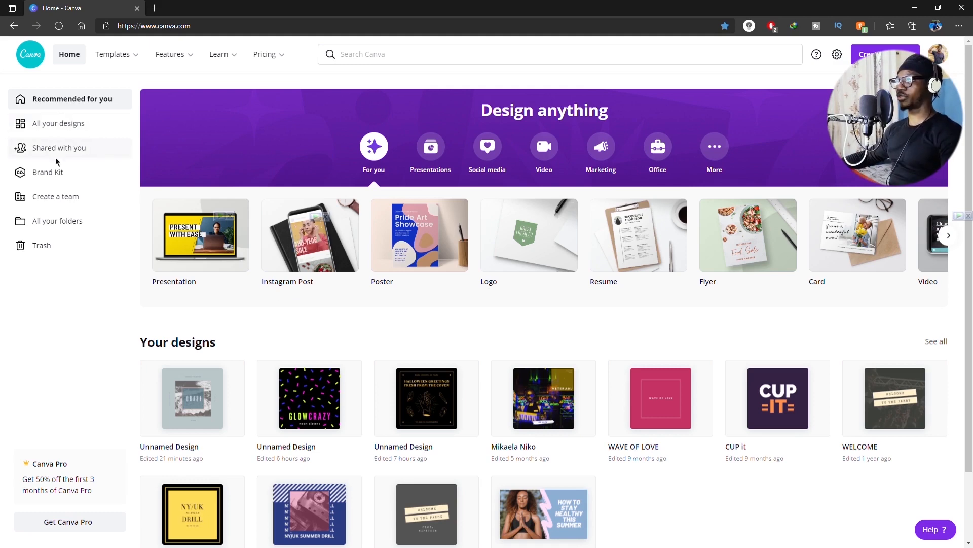
Step: Open the Instagram post templates and create a blank Instagram Post design
mouse_move(88, 59)
mouse_move(131, 65)
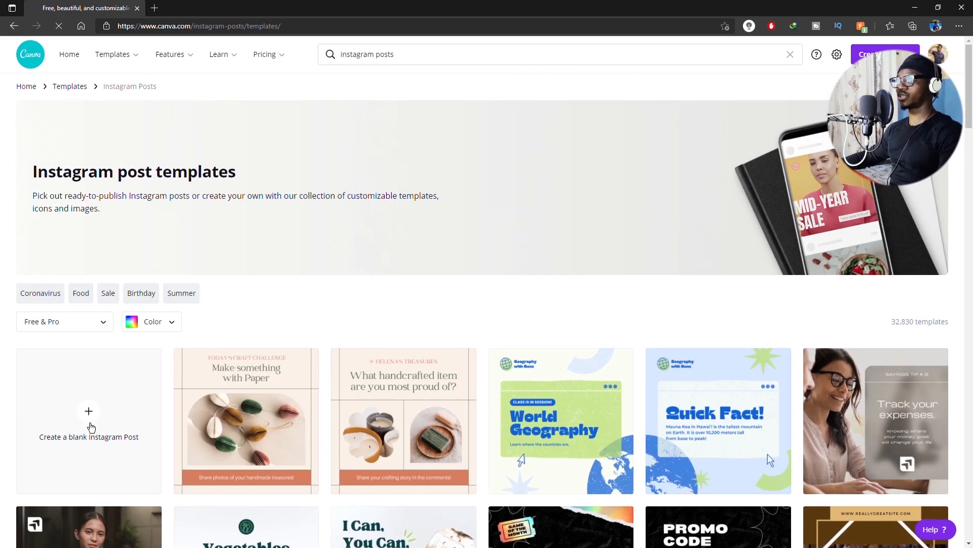
click(88, 418)
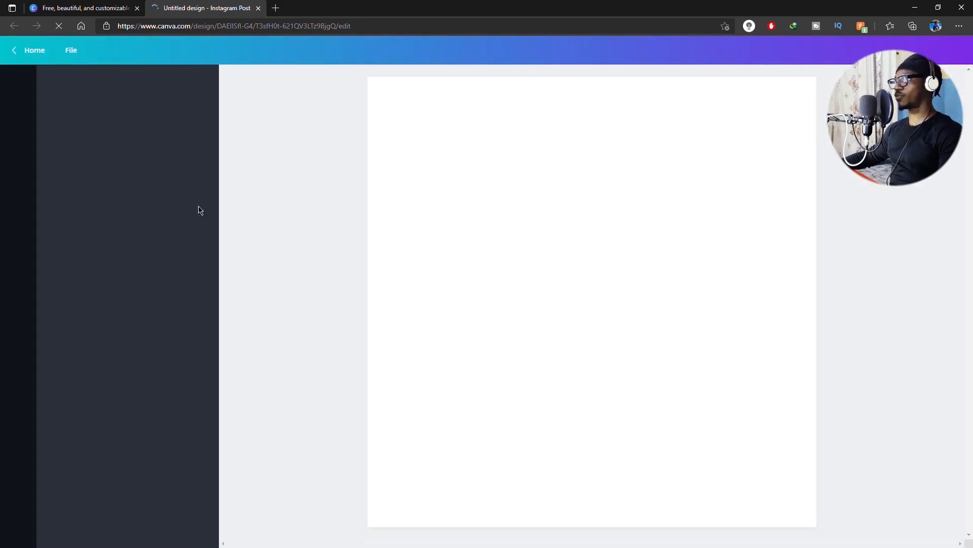
Step: Create a new design of the Album Cover type from the open Instagram Post design
click(71, 50)
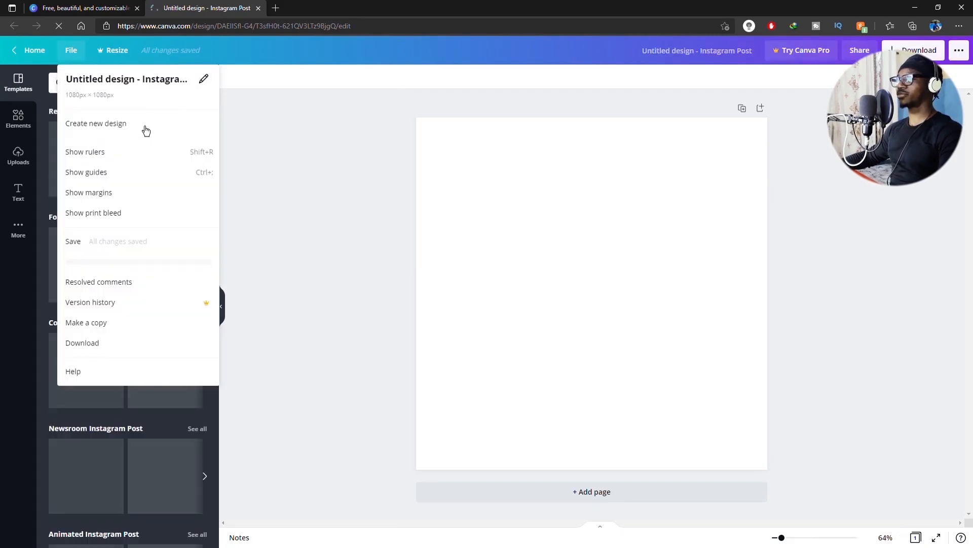
click(119, 133)
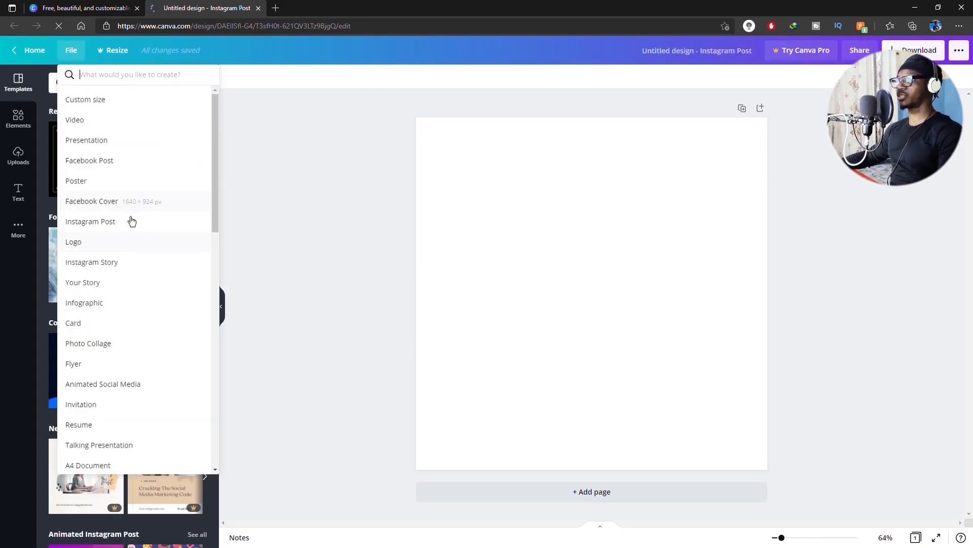
scroll(132, 221, down, 15)
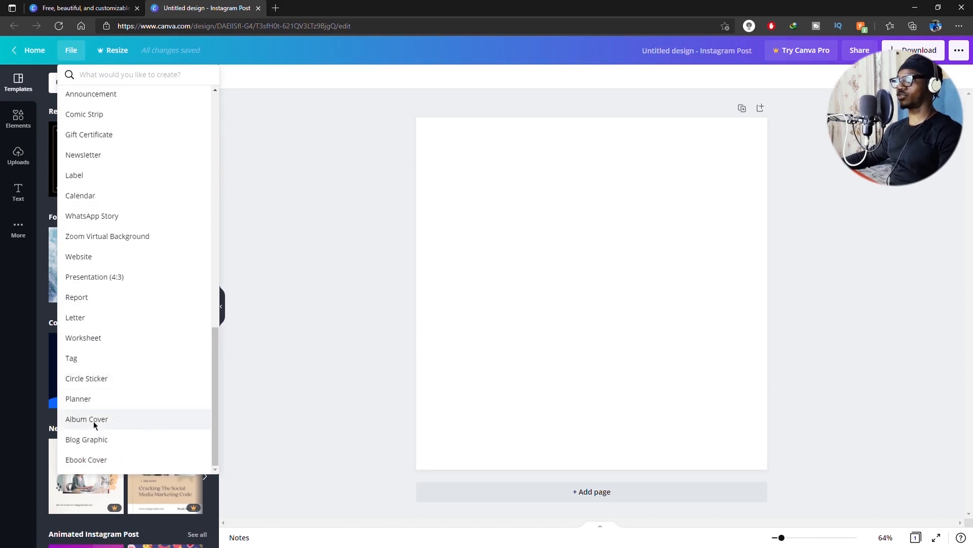
click(86, 420)
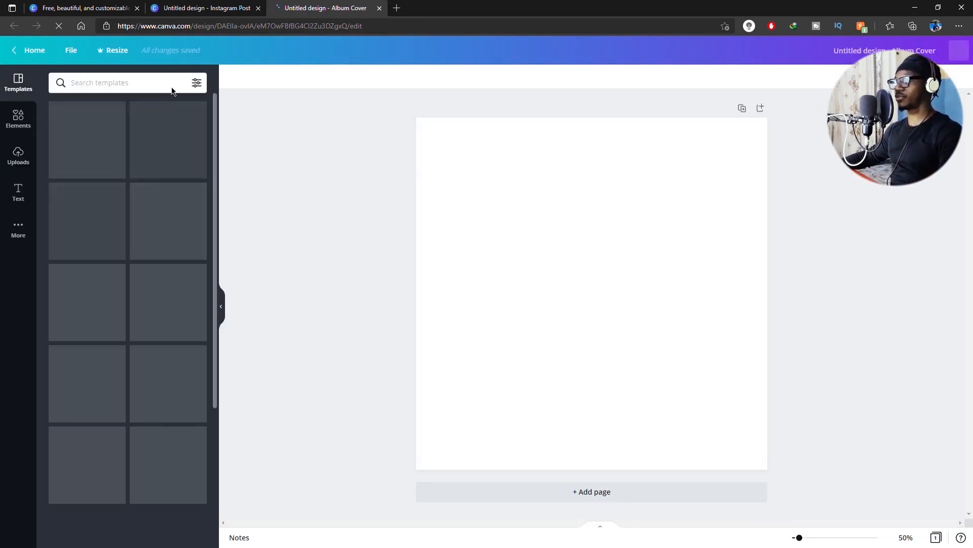
Step: Browse the album cover templates, from the recently used and themed CD cover groups through all results
scroll(213, 170, down, 3)
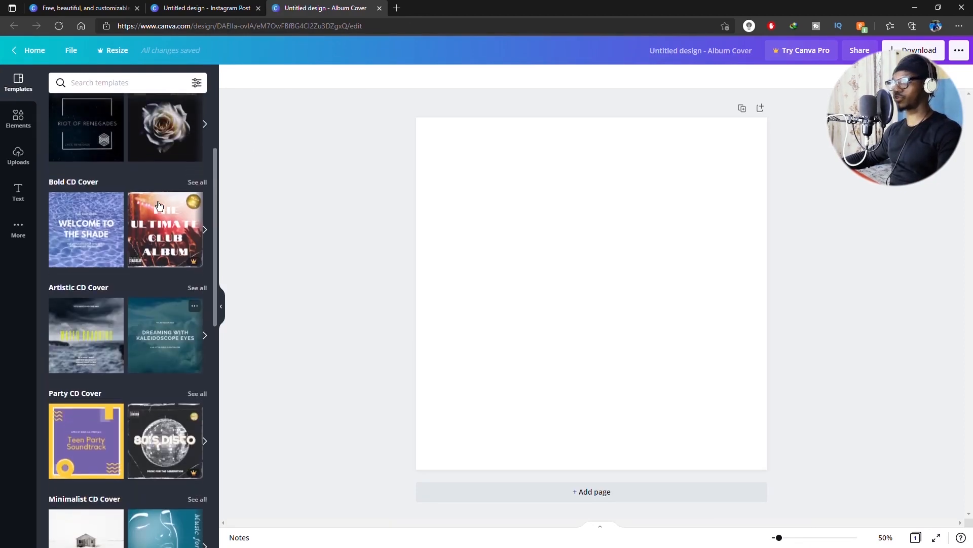
scroll(127, 197, up, 3)
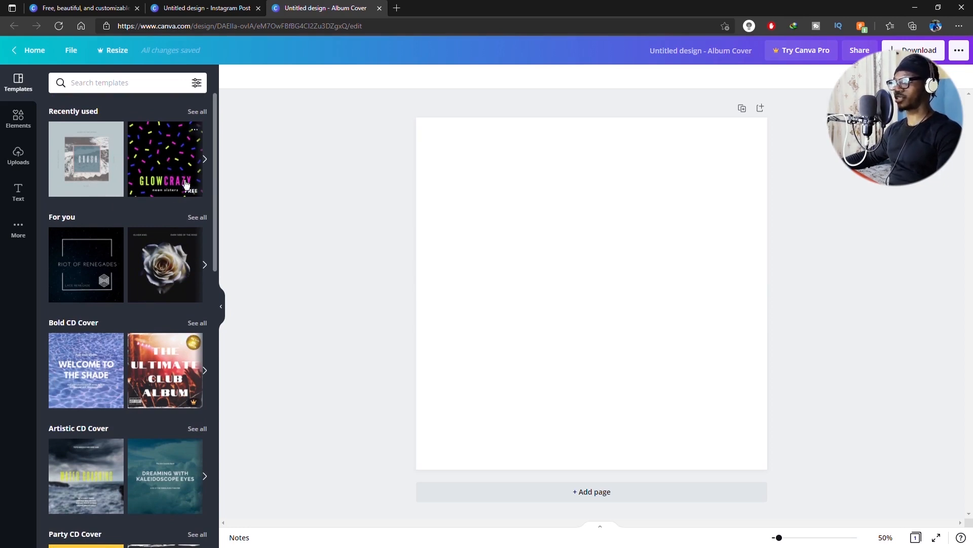
scroll(127, 213, down, 4)
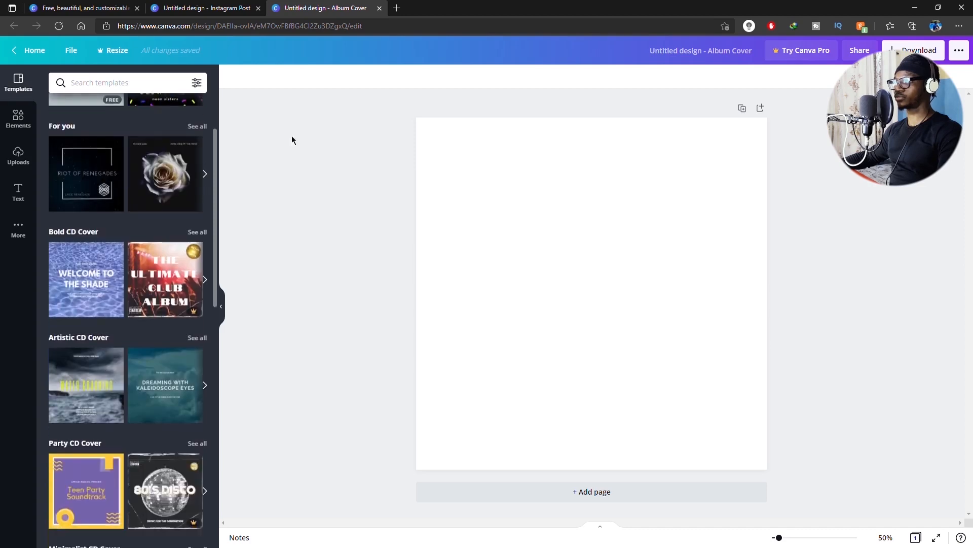
scroll(109, 238, up, 4)
scroll(109, 239, down, 15)
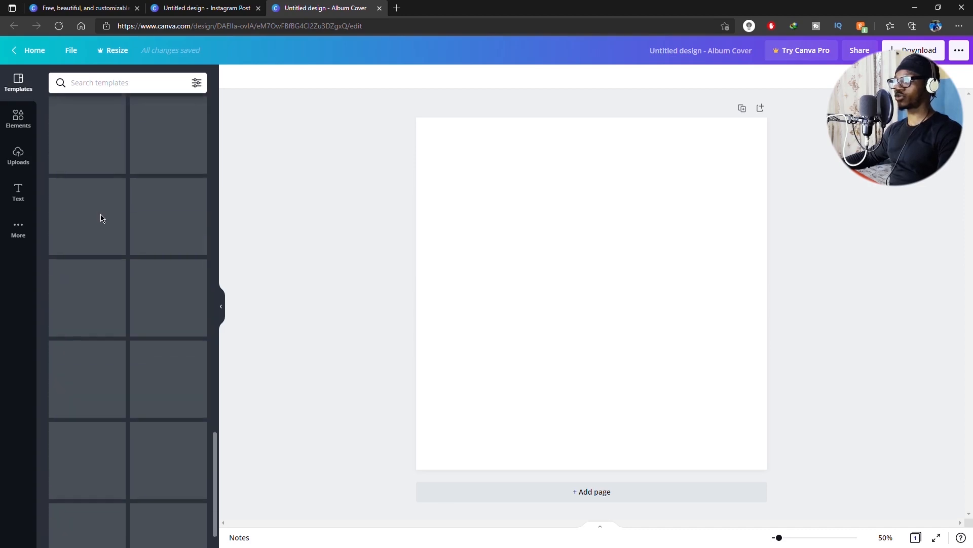
scroll(108, 234, up, 10)
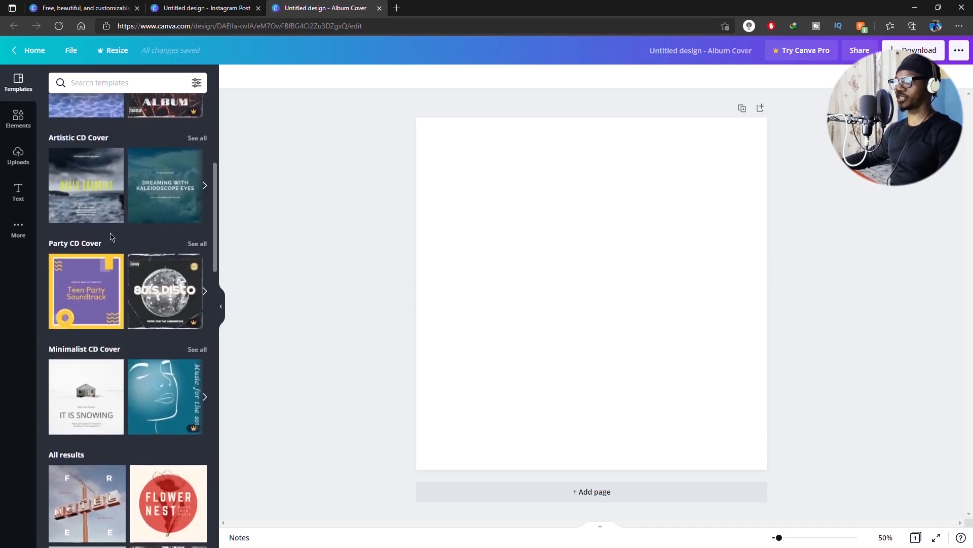
scroll(127, 264, up, 3)
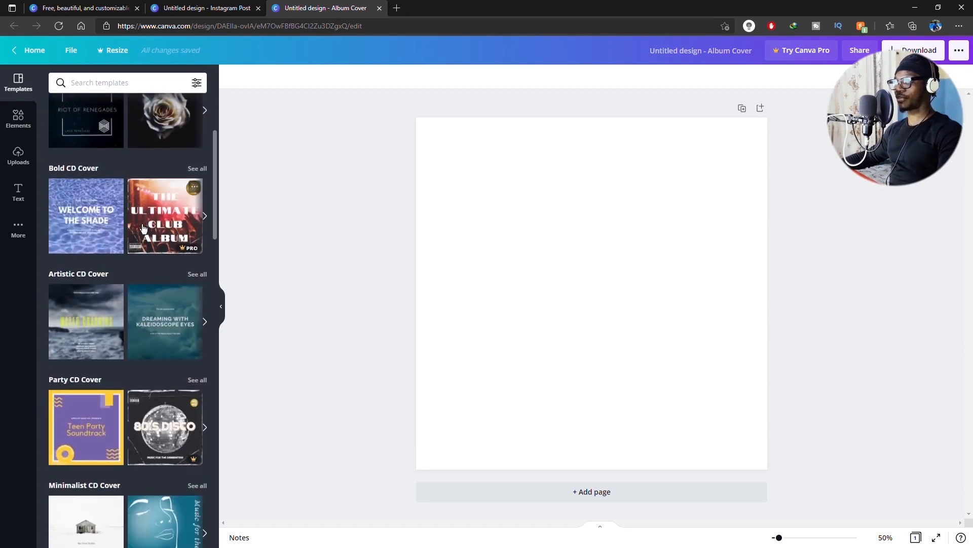
scroll(75, 237, up, 3)
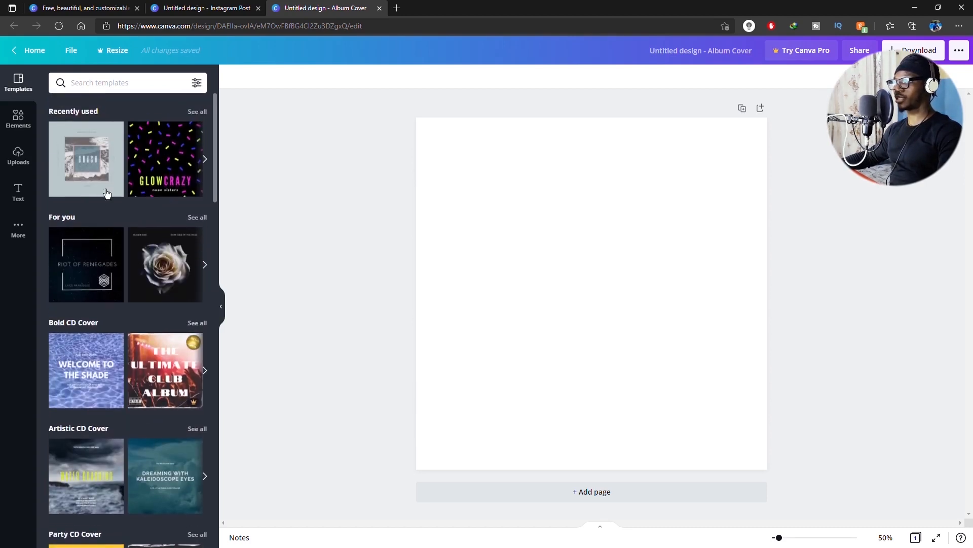
scroll(106, 193, down, 10)
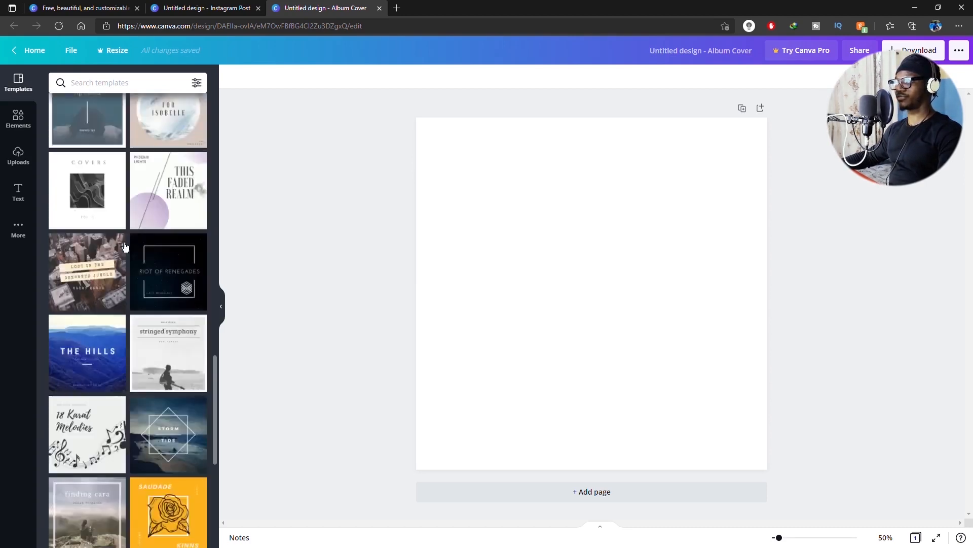
scroll(125, 246, up, 3)
scroll(170, 213, up, 1)
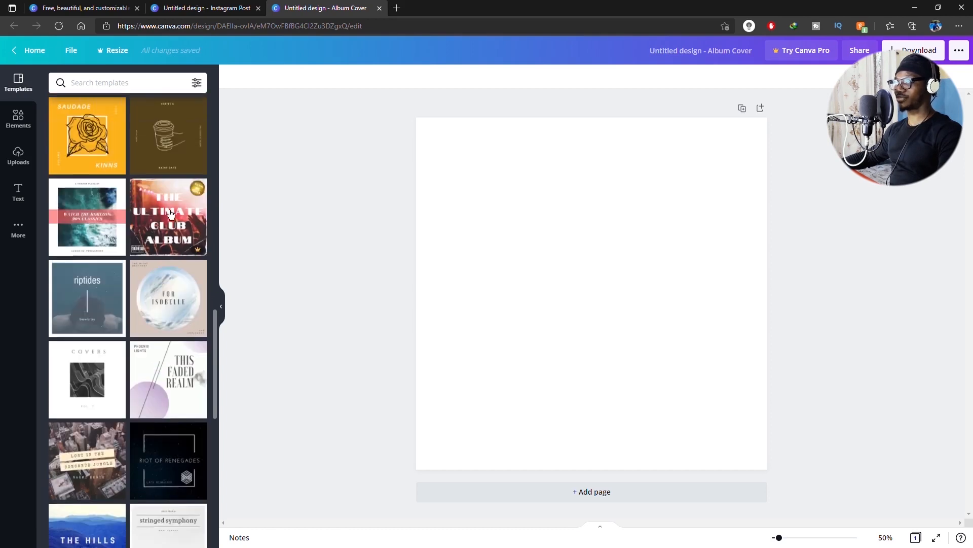
scroll(170, 213, up, 2)
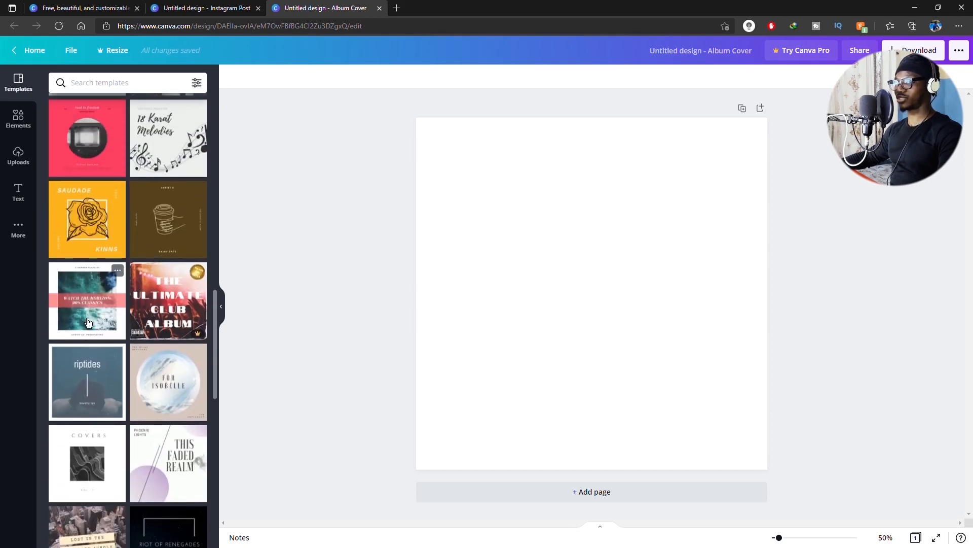
scroll(88, 322, up, 15)
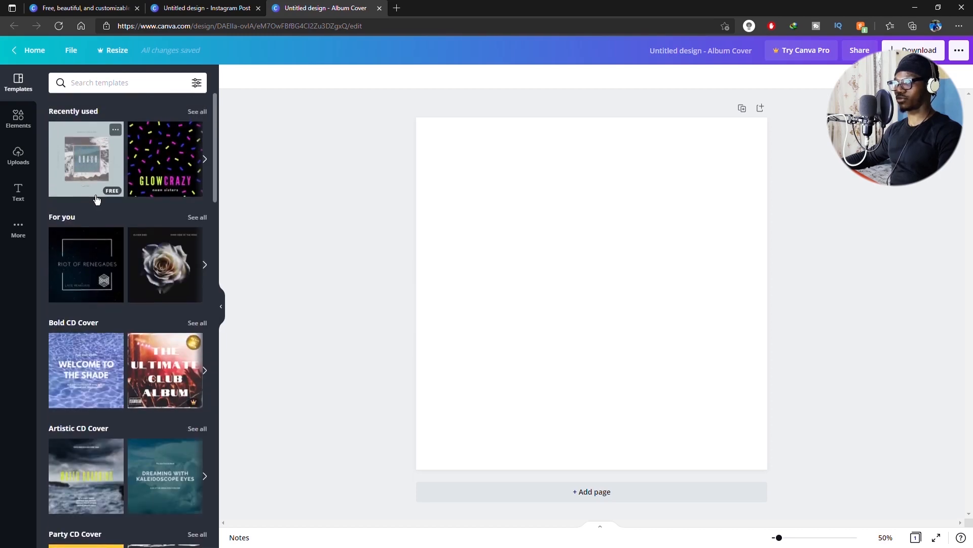
Step: Apply the "CRASH" ocean-wave template from all results to the blank album cover page
scroll(96, 200, down, 15)
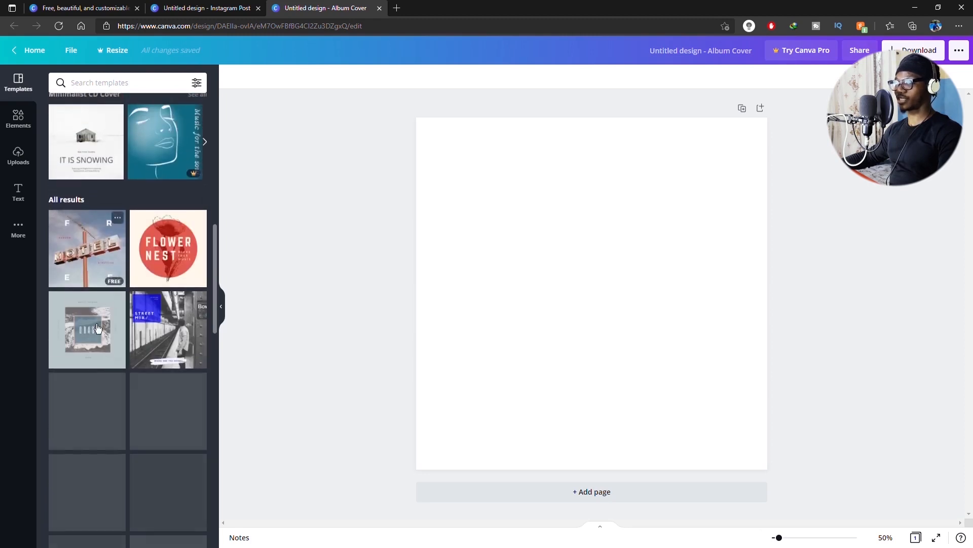
click(98, 328)
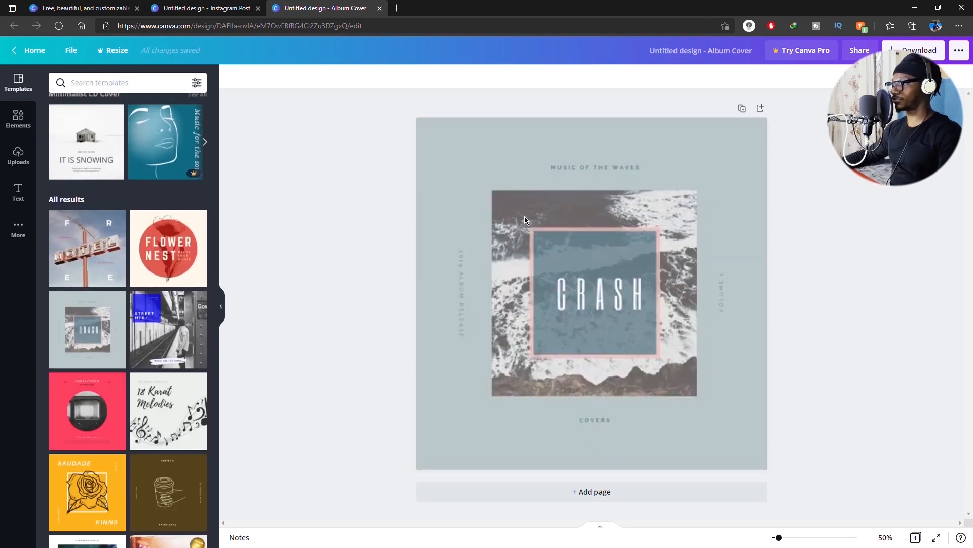
click(564, 174)
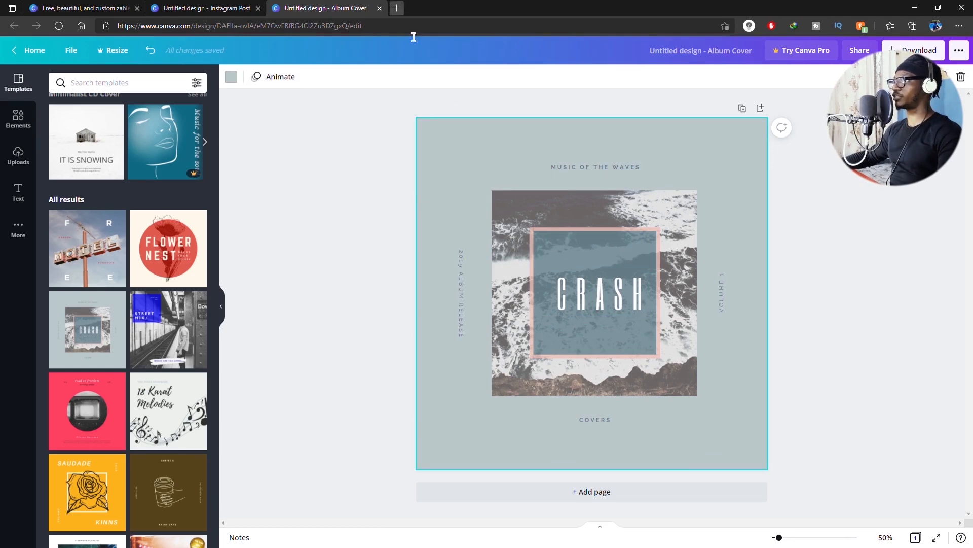
Step: Open distrokid.com in a new browser tab
click(396, 7)
text(d)
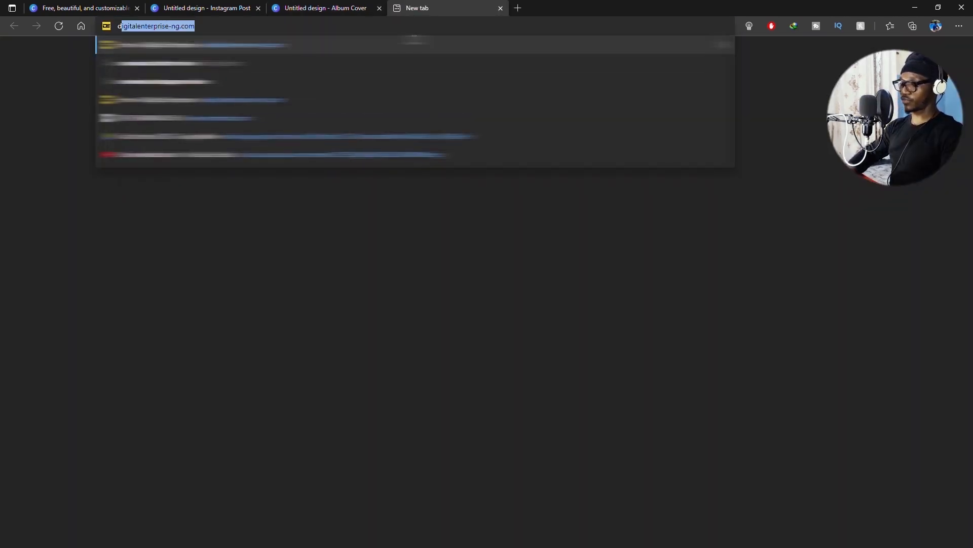
text(istrokid.com)
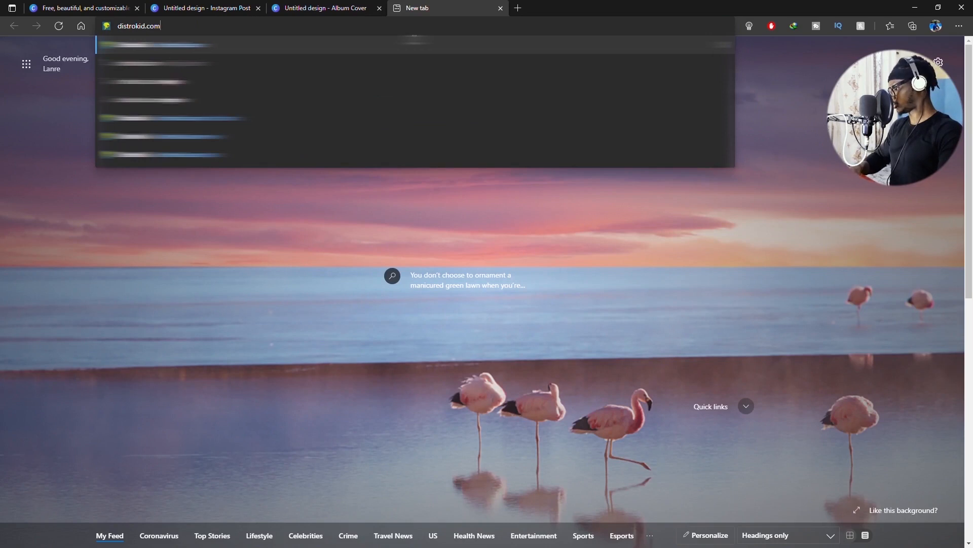
key(Return)
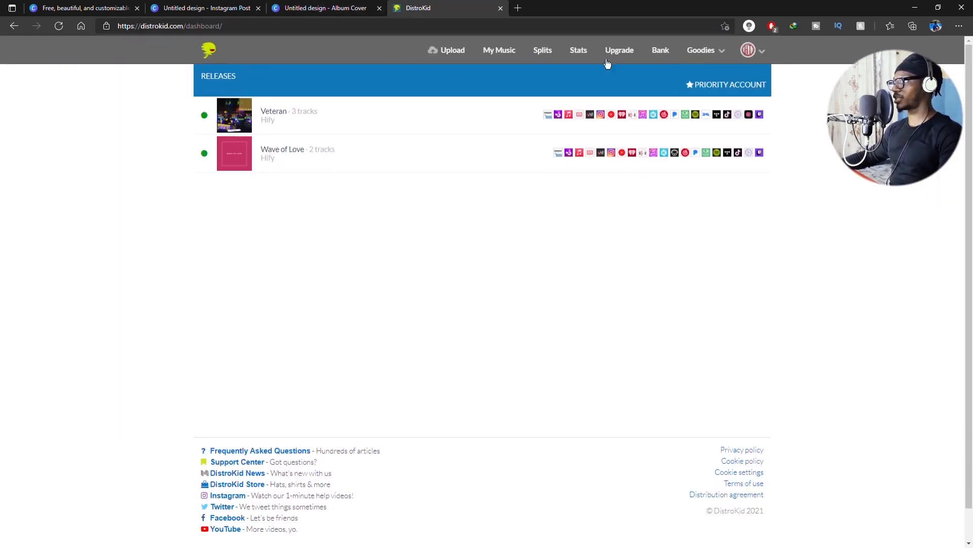
Step: Open DistroKid's music upload form and examine its album cover format, size and artwork requirements
click(462, 62)
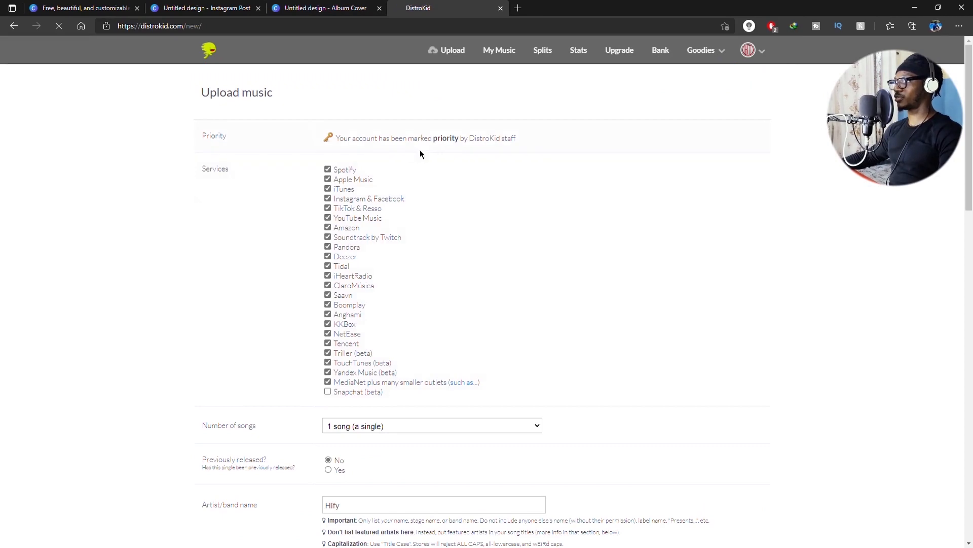
scroll(420, 150, down, 5)
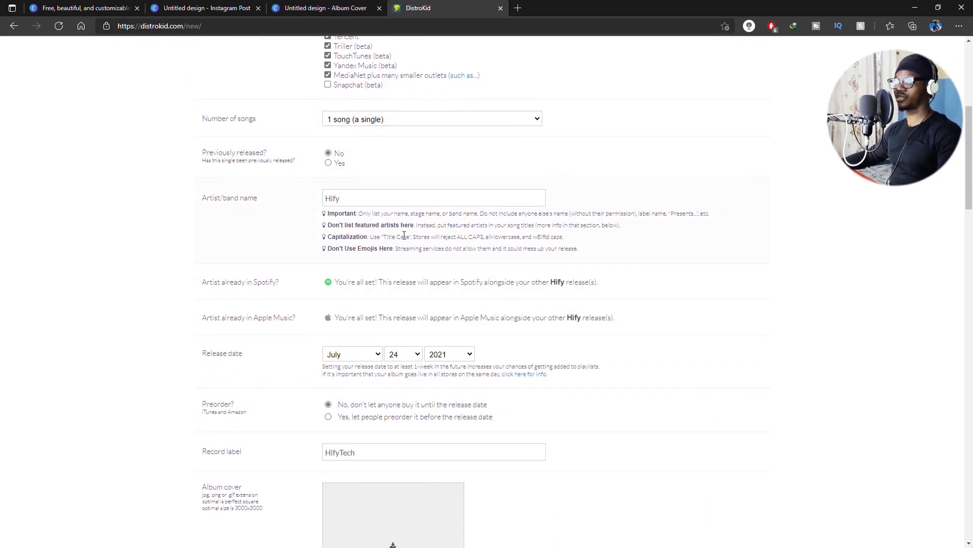
scroll(349, 221, up, 3)
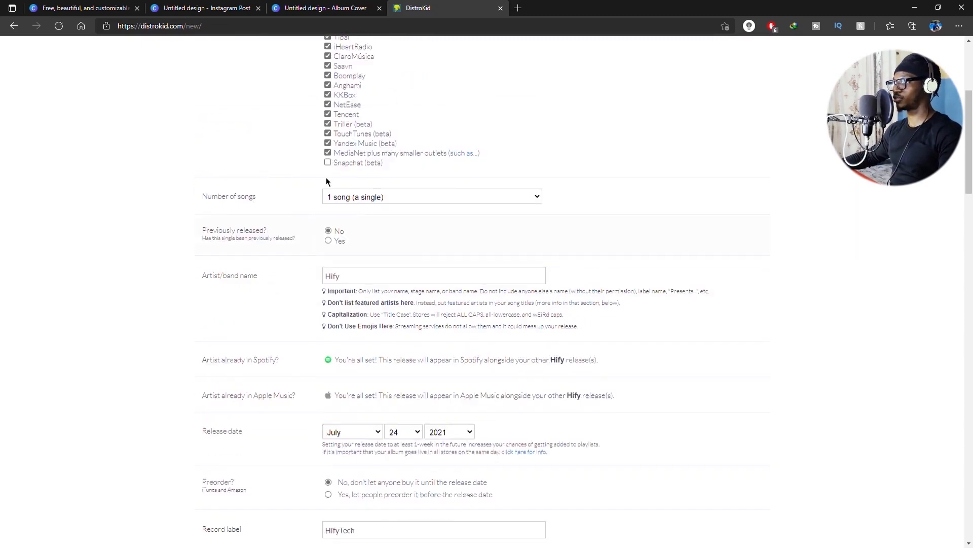
scroll(357, 256, down, 7)
scroll(313, 279, down, 1)
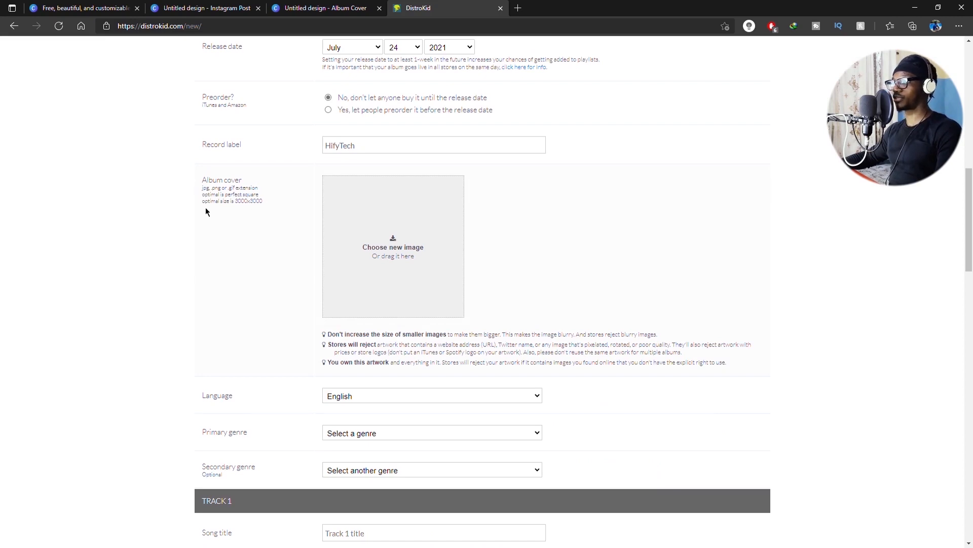
scroll(343, 311, down, 3)
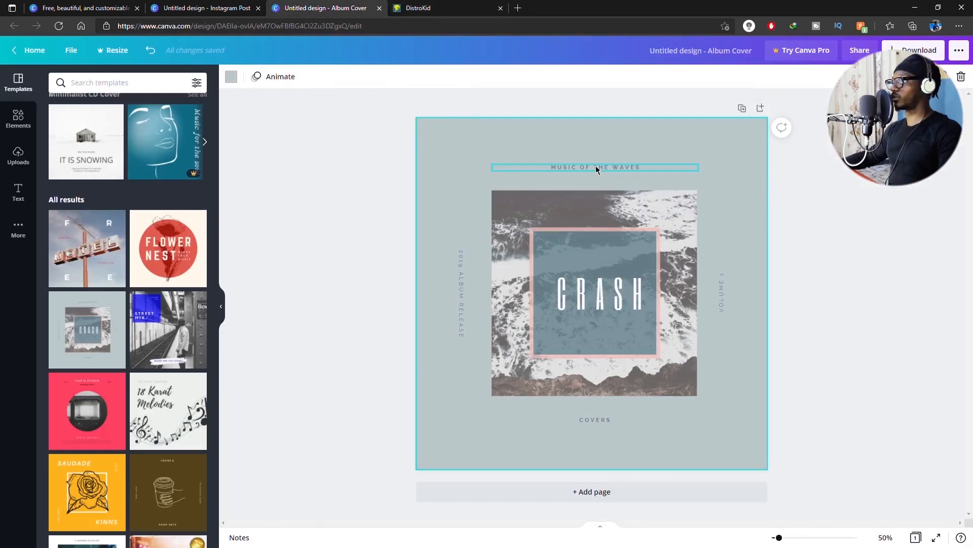
Step: Replace the "MUSIC OF THE WAVES" heading above the cover photo with "HARD DRILL"
click(596, 166)
double_click(596, 169)
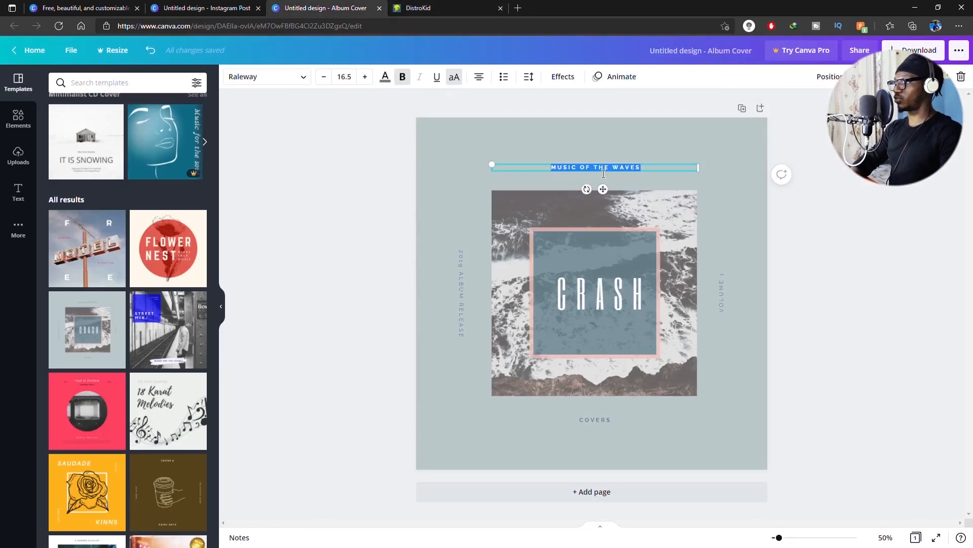
text(H)
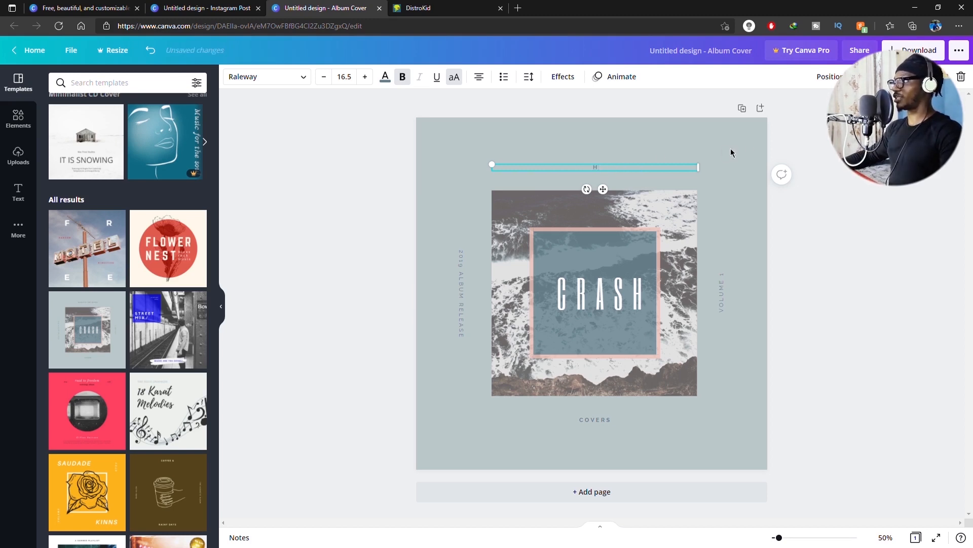
text(ARD)
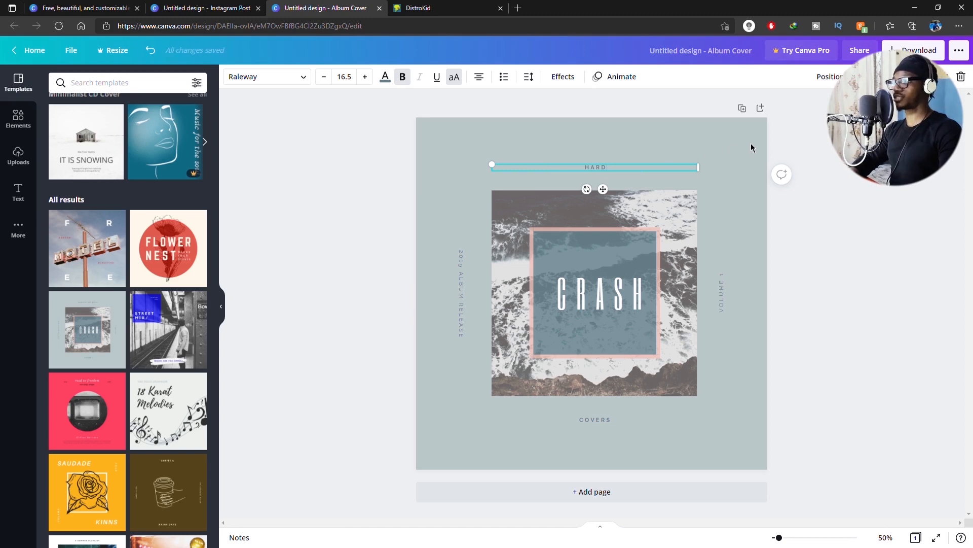
text( DRILL)
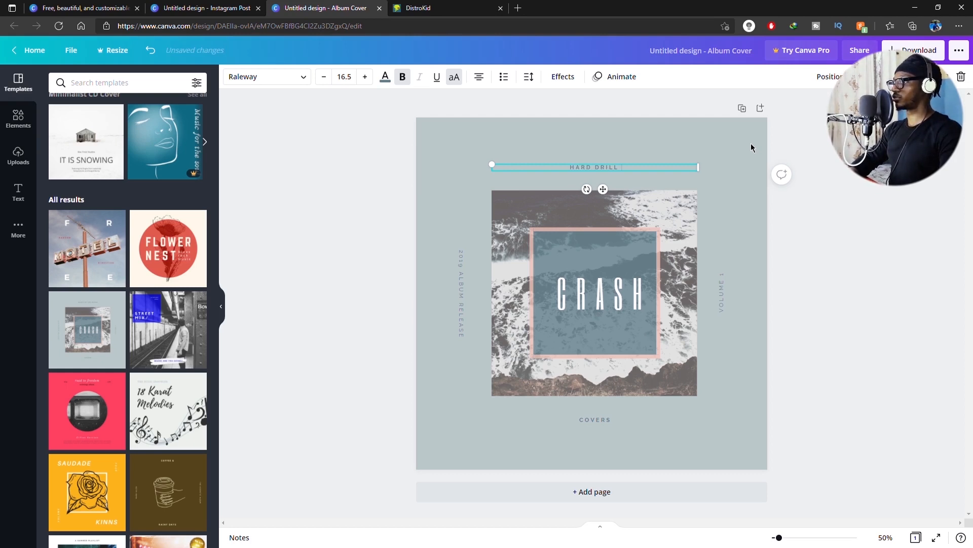
key(BackSpace)
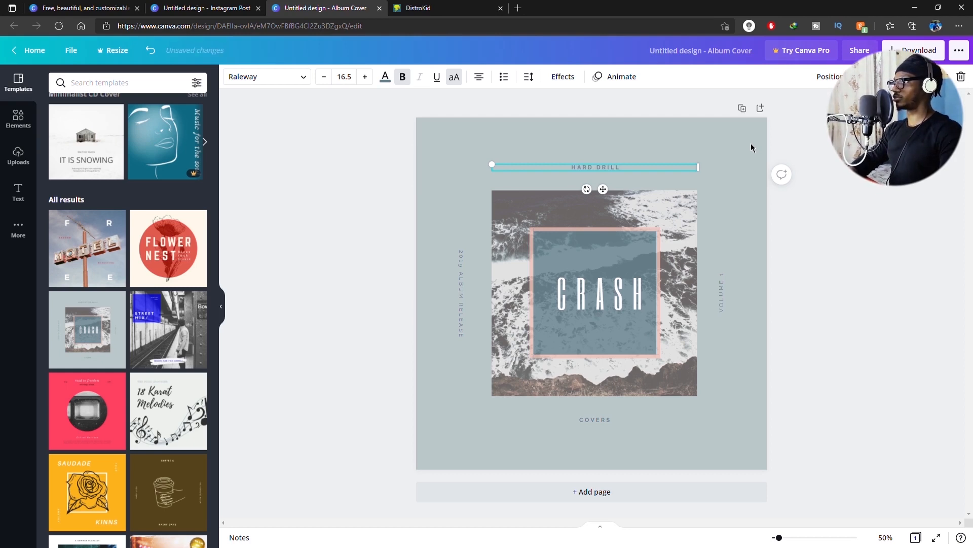
Step: Replace the vertical "2019 ALBUM RELEASE" text beside the cover photo with "2021 HIFYTECH STUDIO"
click(463, 294)
double_click(463, 295)
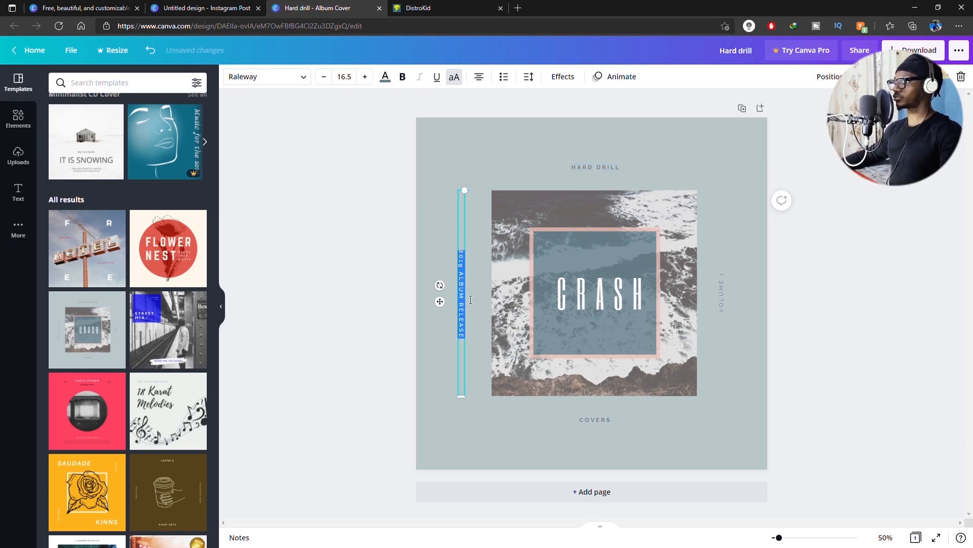
text(2021 HIFYT)
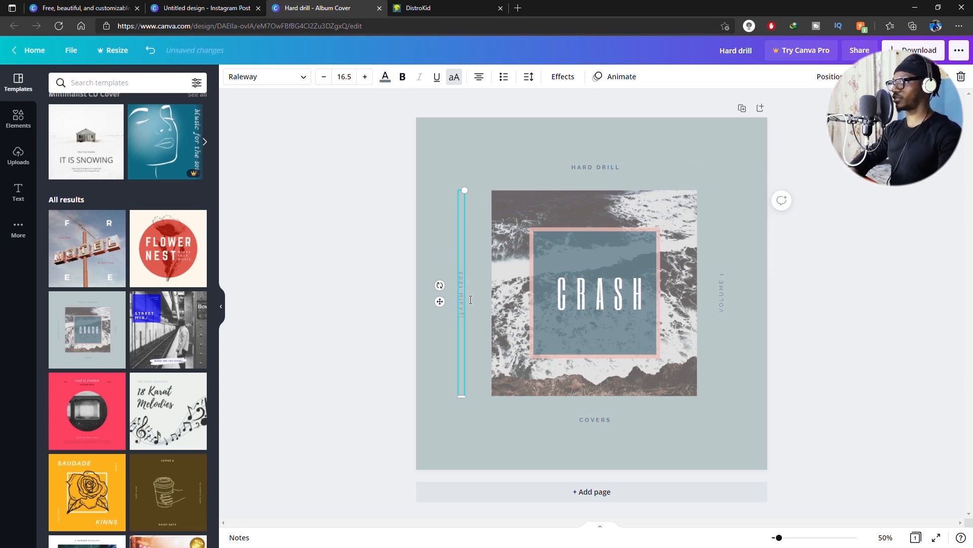
text(ECH STUDIO)
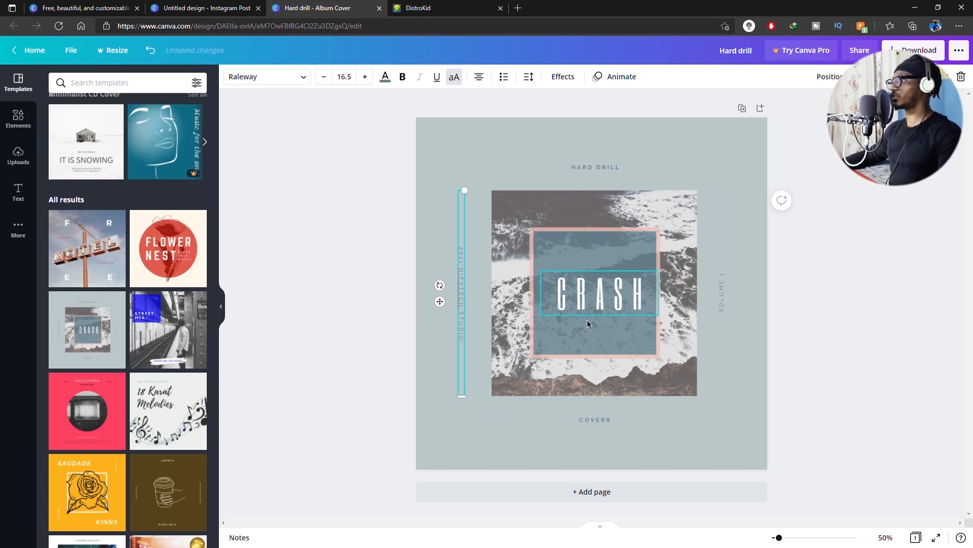
click(573, 299)
double_click(622, 294)
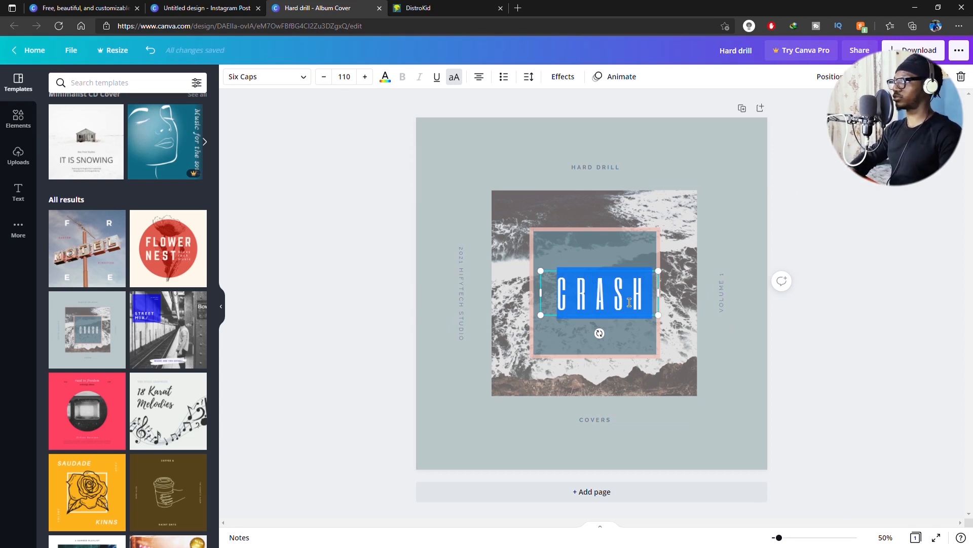
click(512, 264)
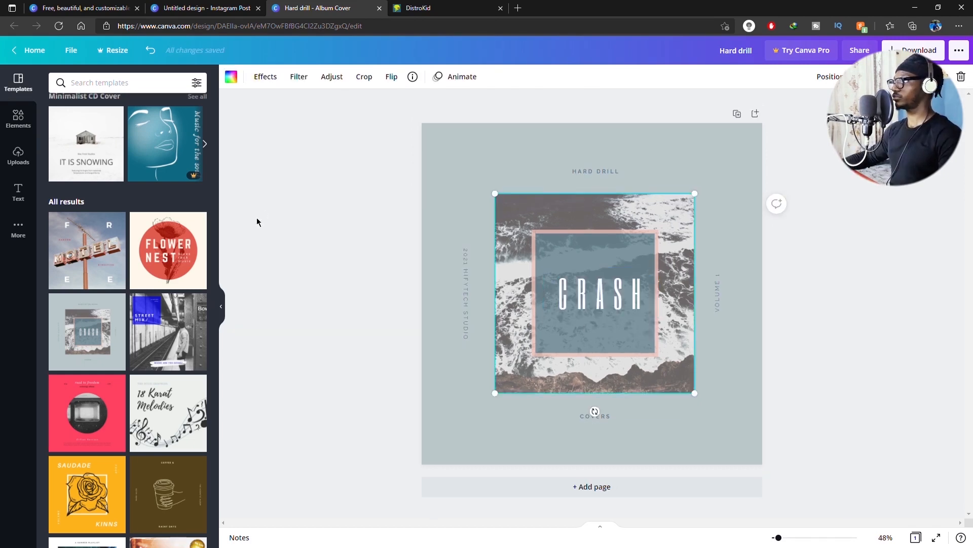
right_click(533, 207)
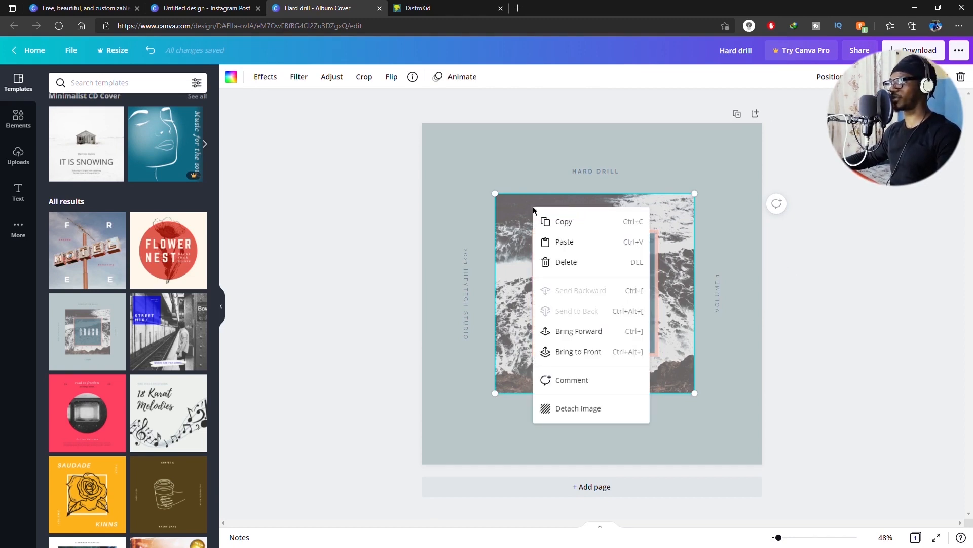
click(519, 208)
Step: Add the uploaded photo of the neon "Liquor Dancing" sign to the album cover
click(17, 170)
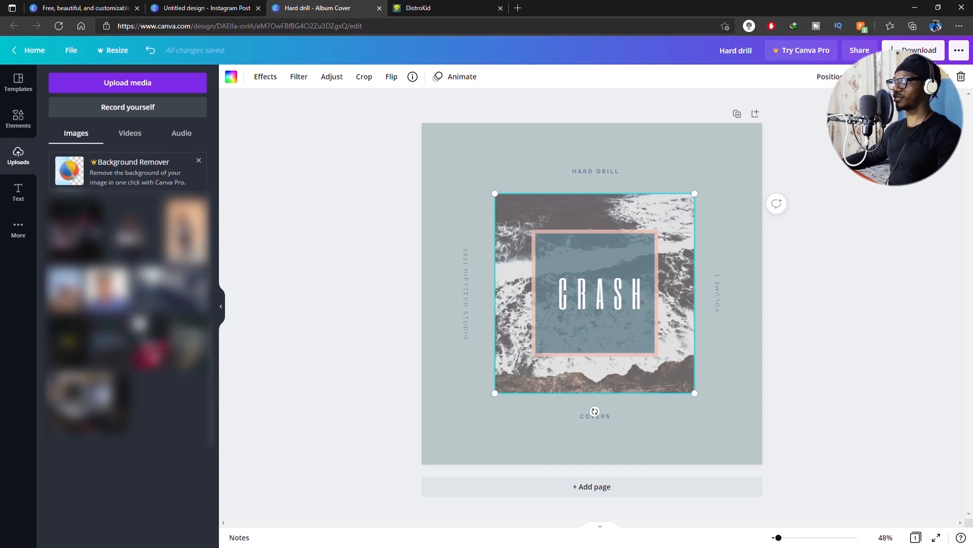
click(151, 354)
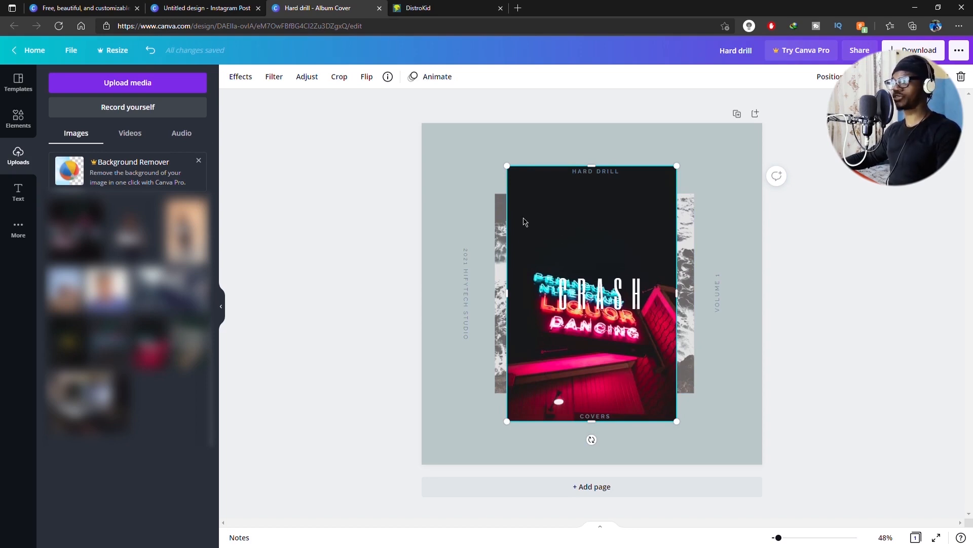
Step: Open unsplash.com in a new browser tab and look over its free photos
click(517, 9)
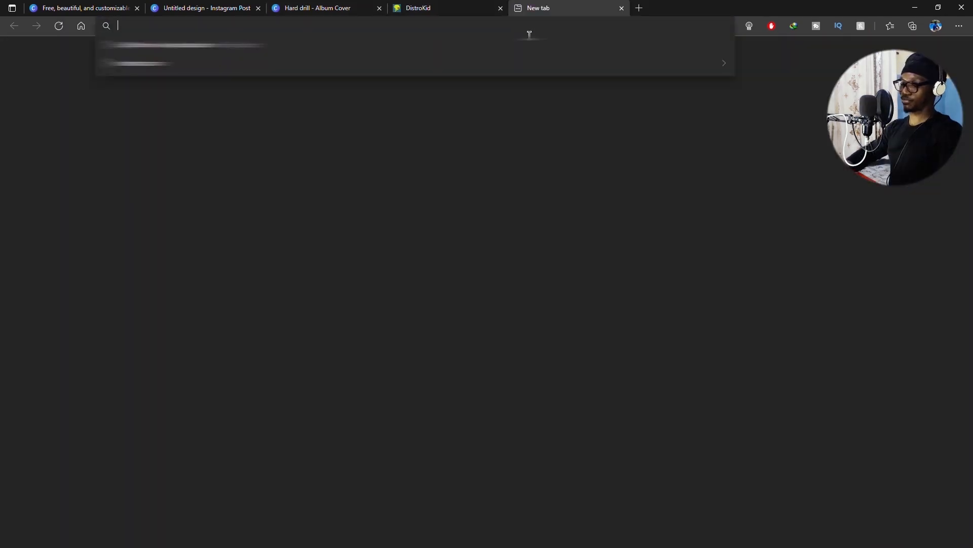
text(un)
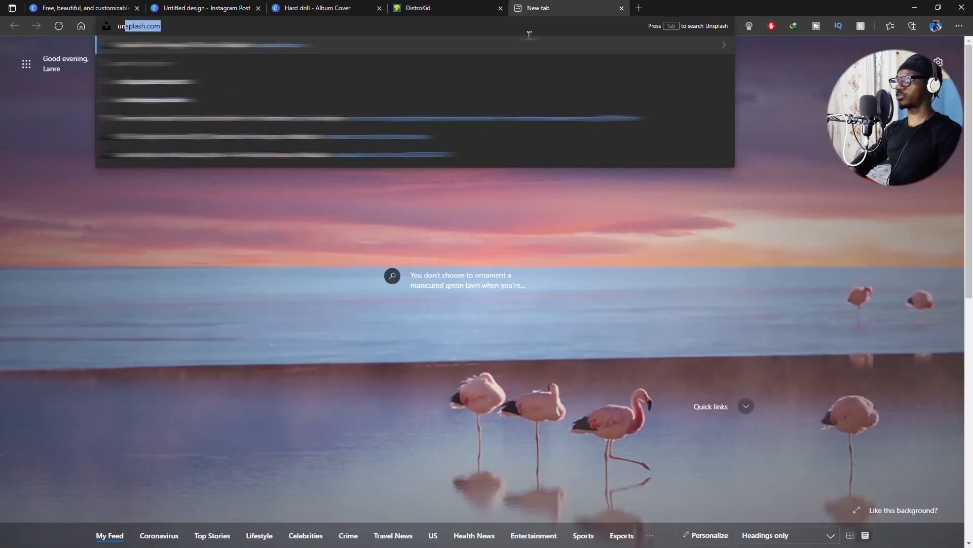
key(Return)
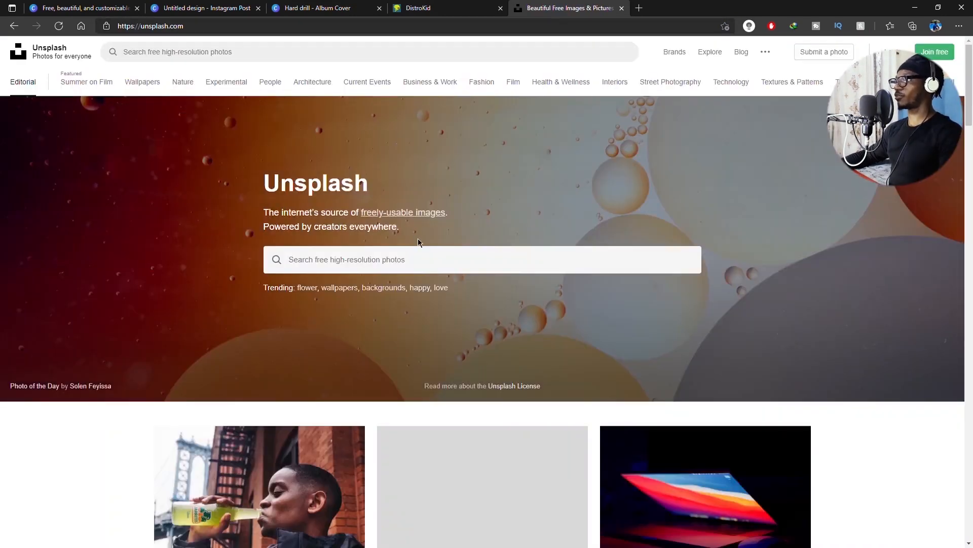
scroll(418, 249, down, 6)
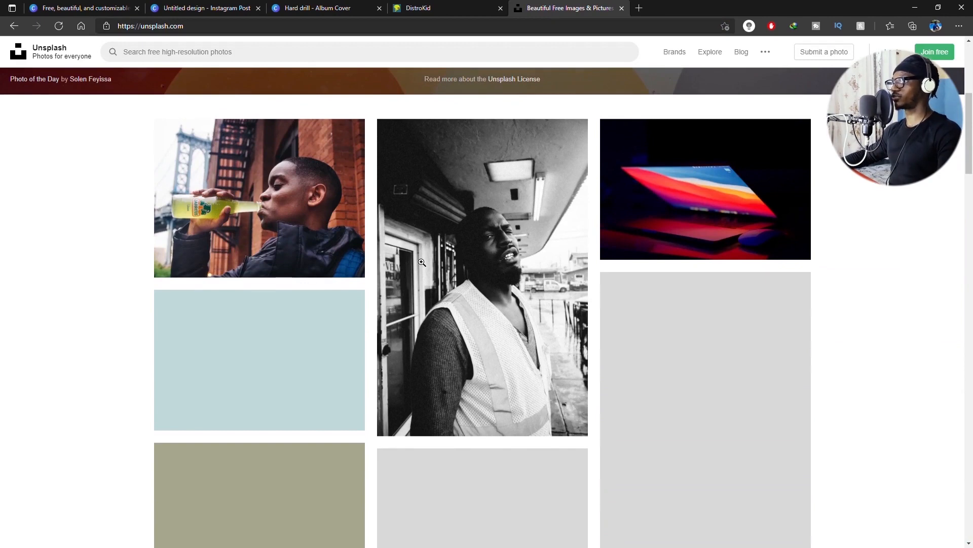
scroll(372, 227, up, 6)
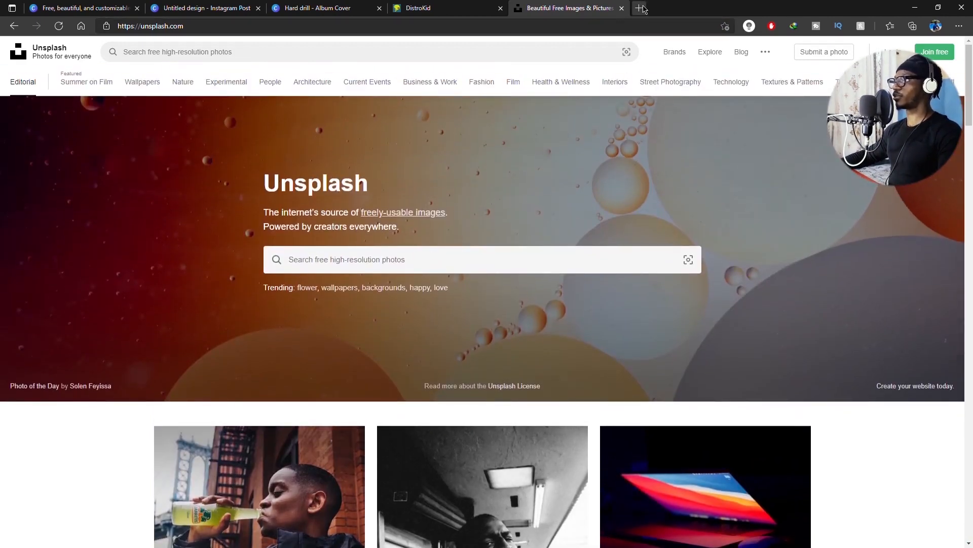
Step: Open pexels.com in another new browser tab
click(641, 8)
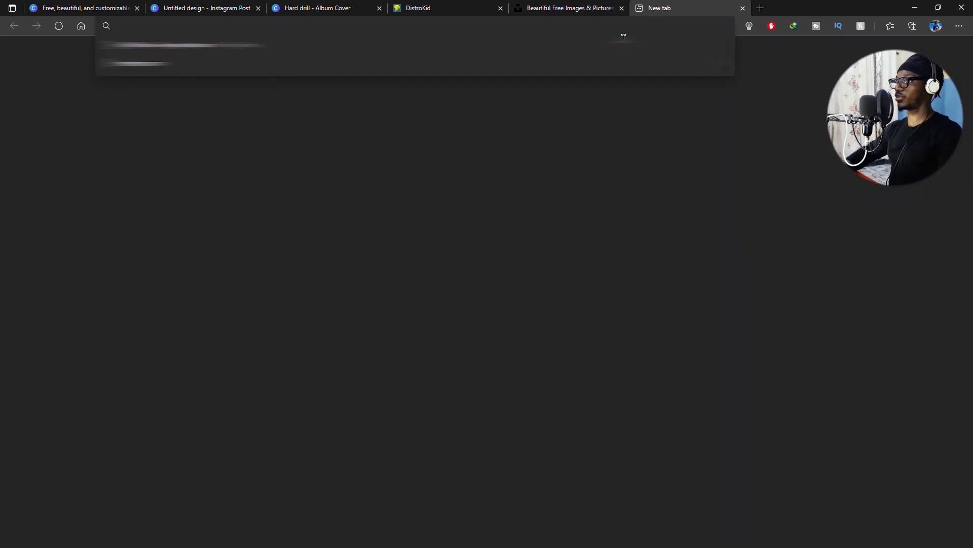
text(pexels.com)
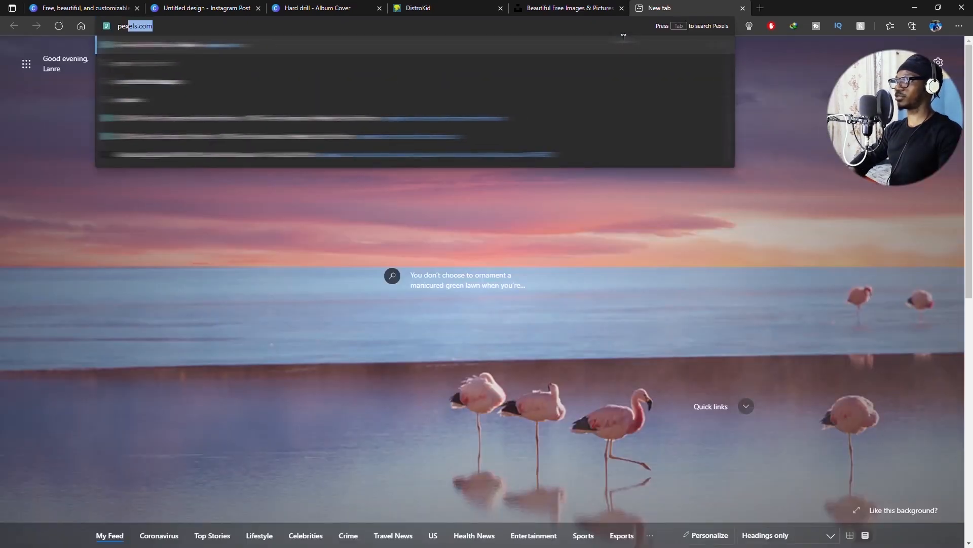
key(Return)
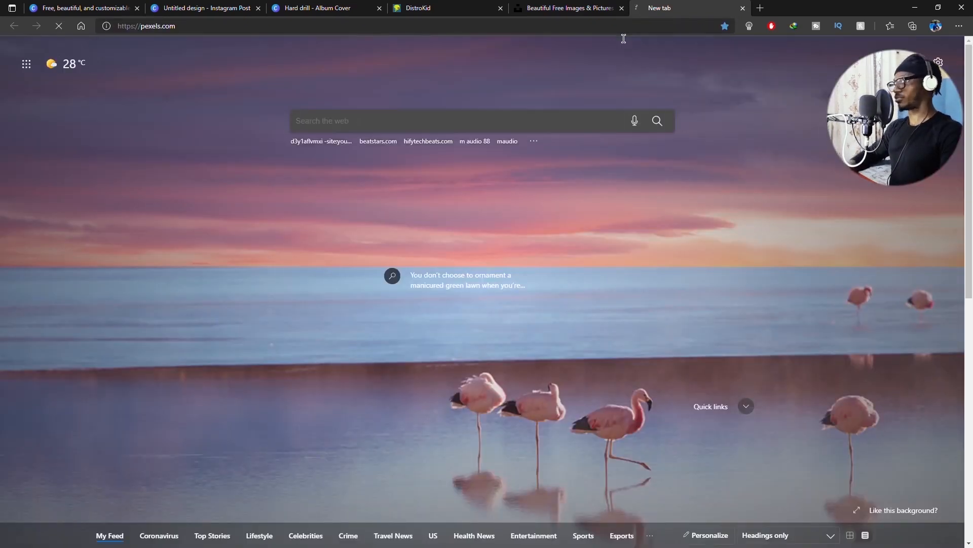
Step: Return to Unsplash, browse its photo feed and bring up the suggested photo searches
click(608, 8)
scroll(472, 203, down, 8)
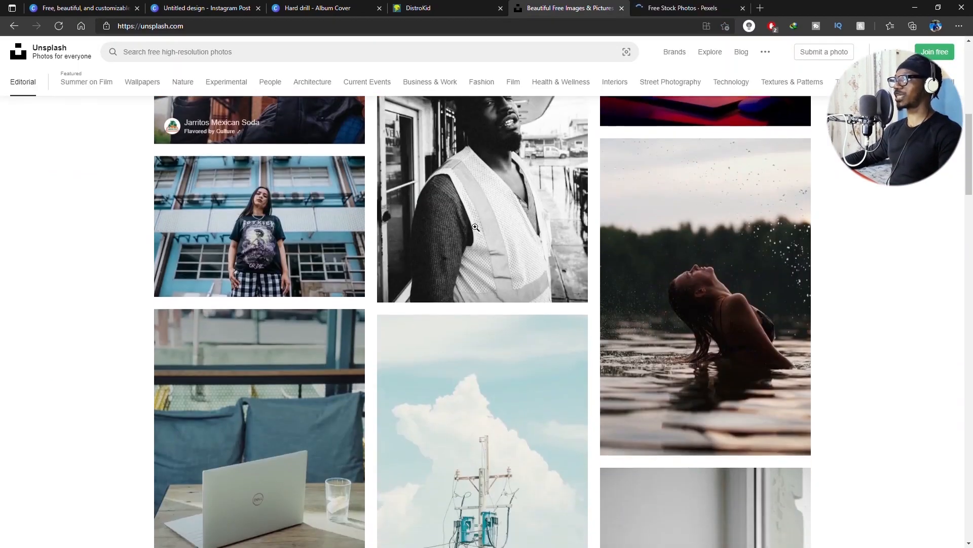
scroll(313, 219, down, 11)
scroll(384, 246, up, 19)
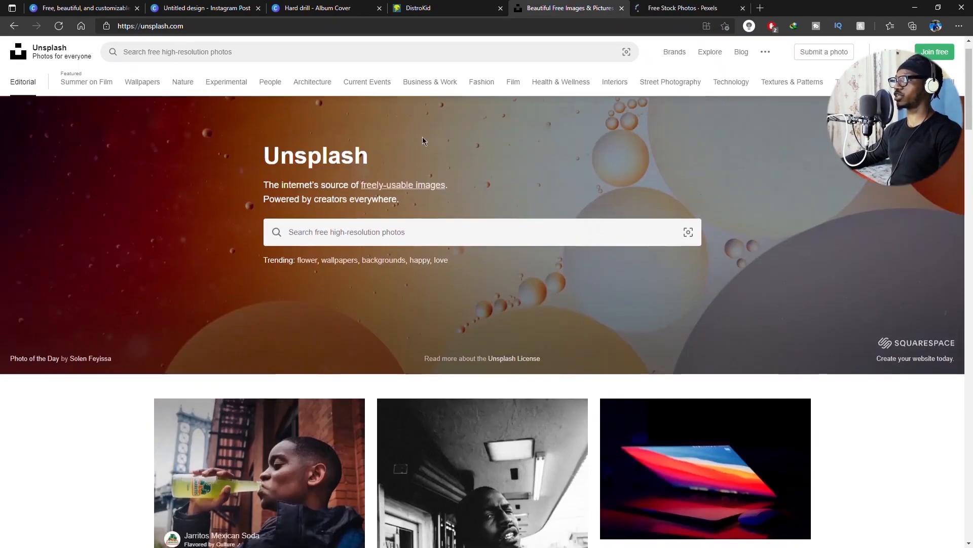
click(391, 261)
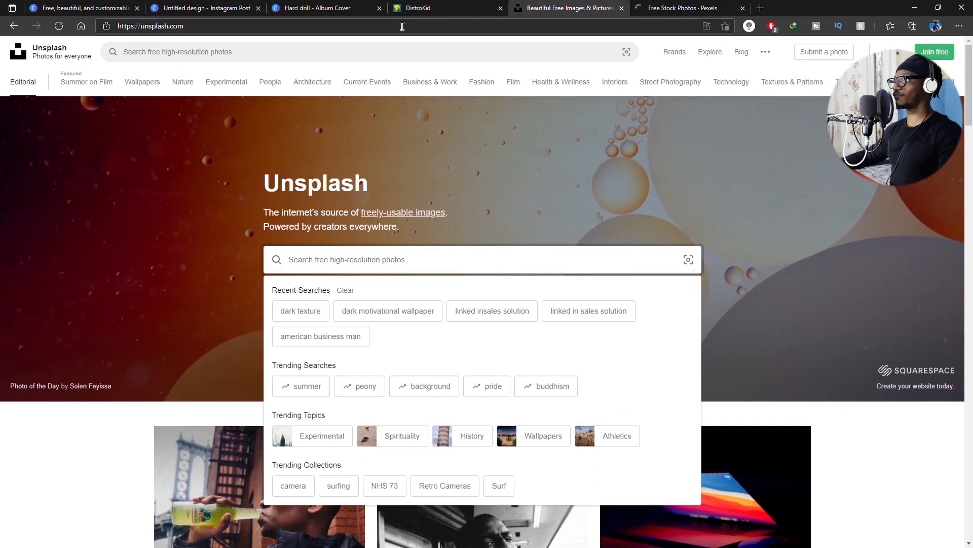
Step: Switch back to the Canva album cover, enlarge the neon sign photo and send it behind the ocean photo
click(424, 7)
click(372, 7)
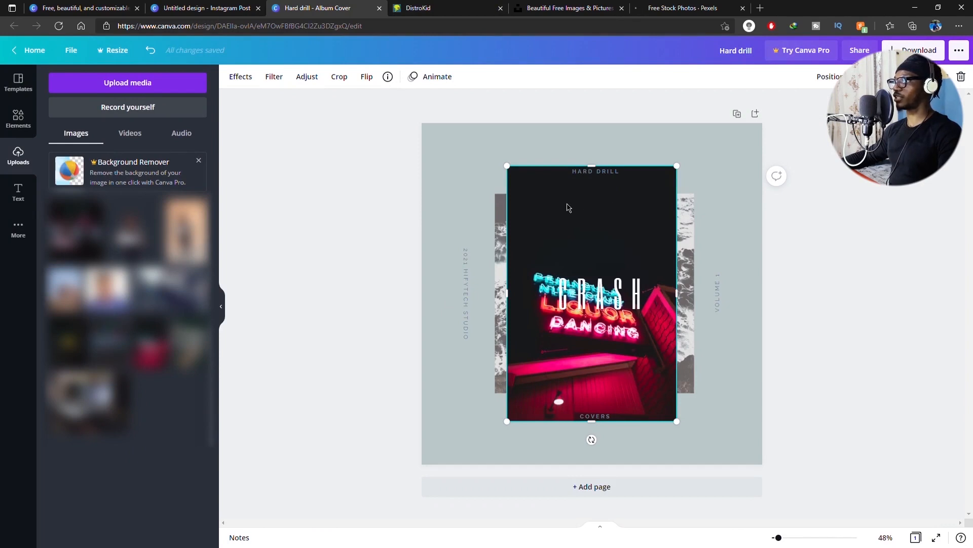
drag(701, 167, 745, 153)
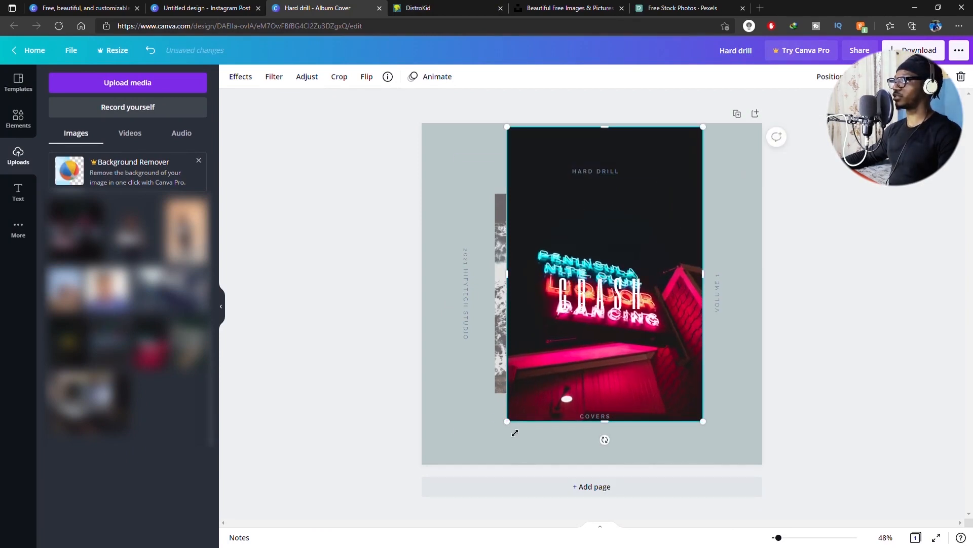
drag(515, 433, 467, 449)
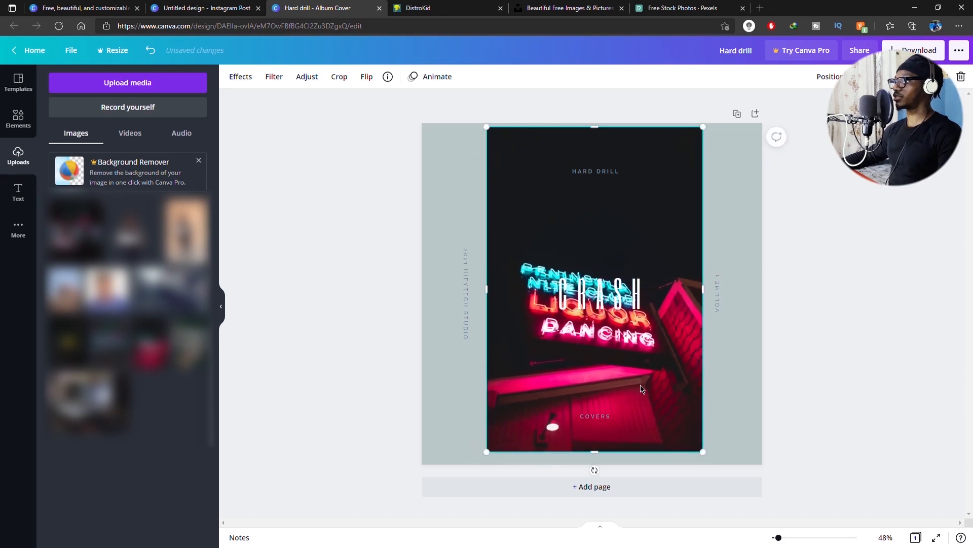
right_click(641, 390)
click(692, 432)
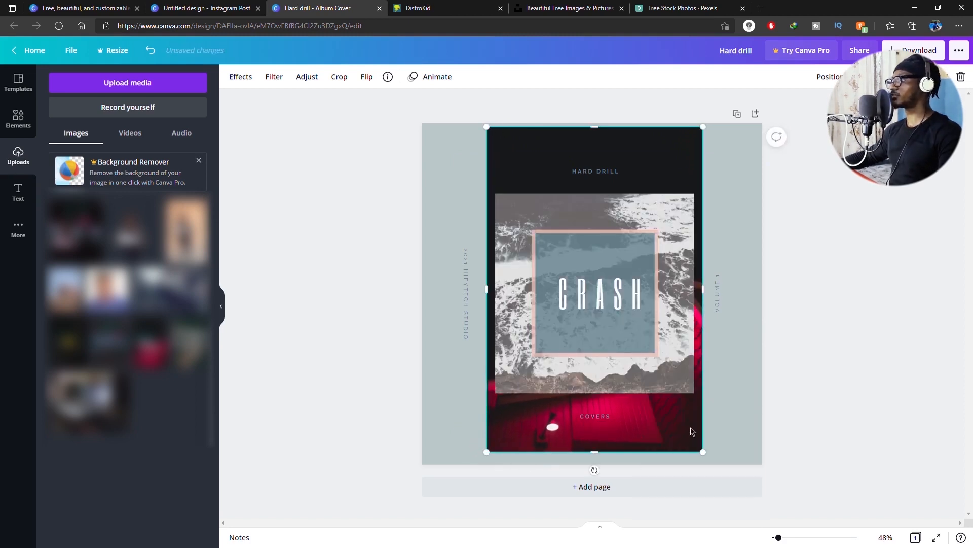
Step: Shrink and crop the neon sign photo so its edges match the square ocean photo in front of it
drag(703, 126, 750, 177)
drag(493, 456, 502, 444)
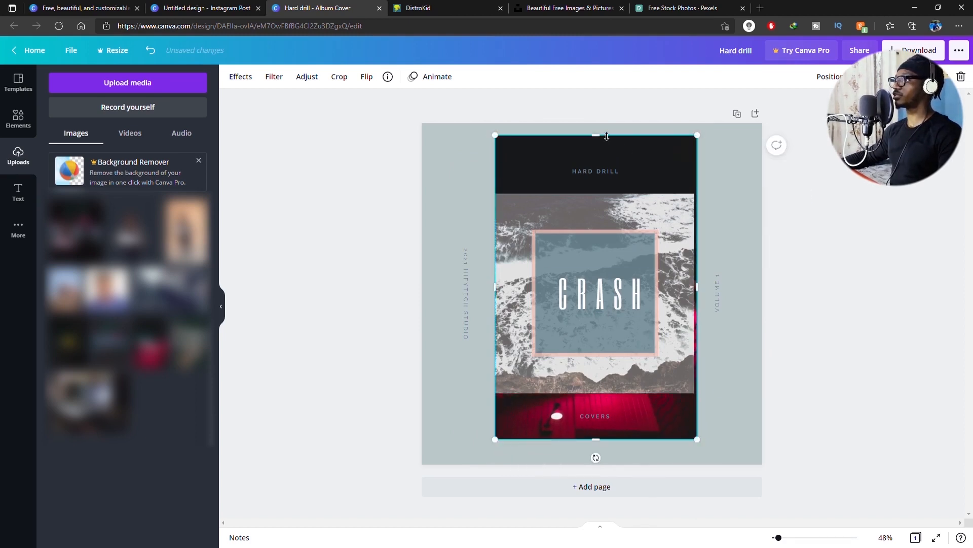
drag(600, 143, 600, 203)
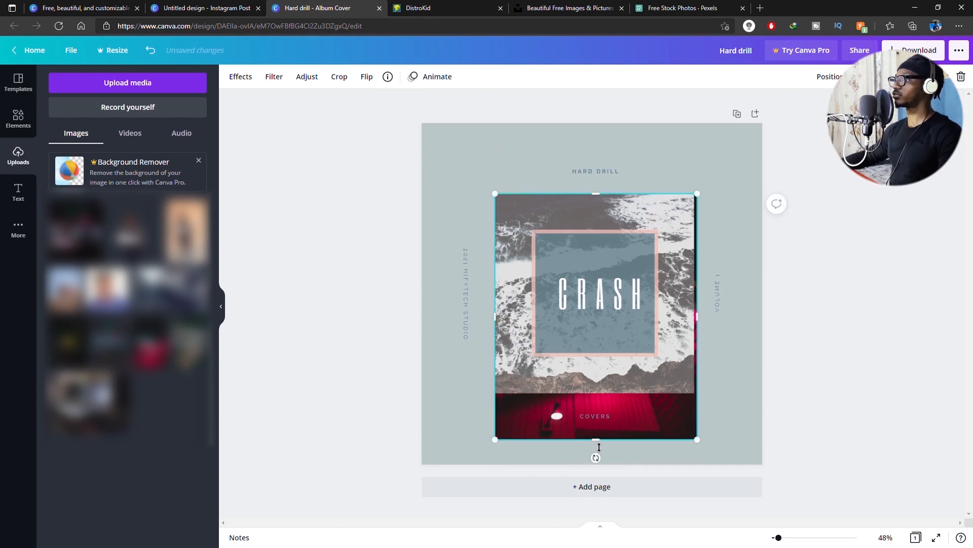
drag(599, 447, 599, 400)
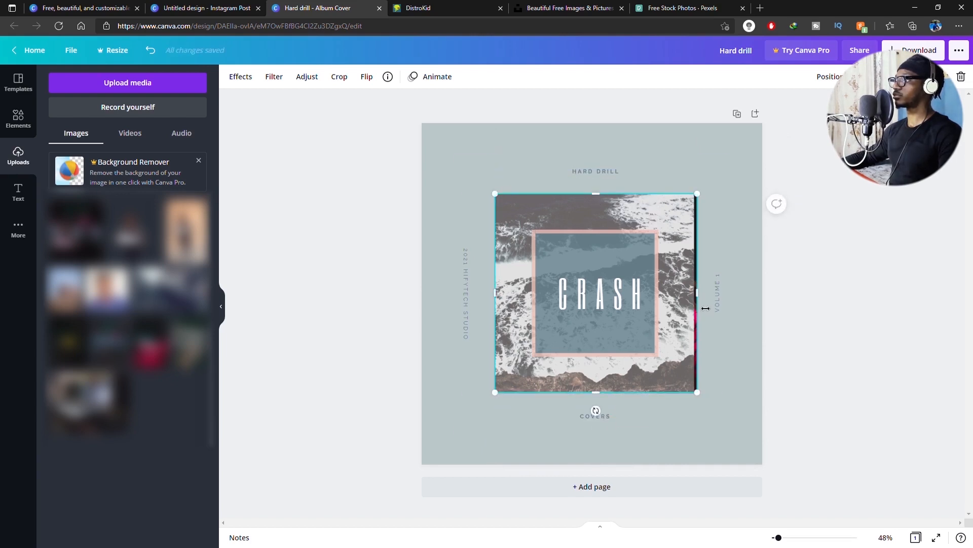
drag(705, 307, 702, 307)
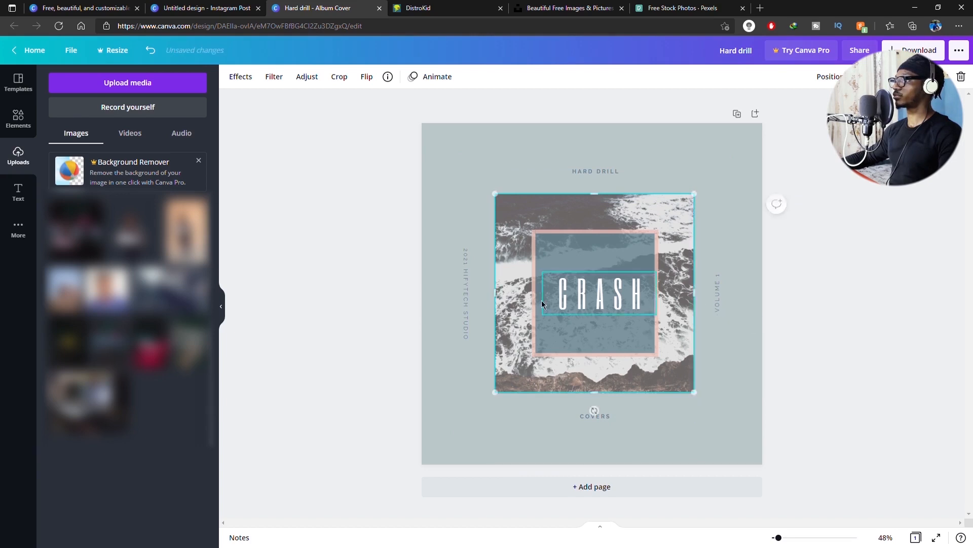
Step: Delete the ocean-wave photo from the album cover
click(600, 218)
right_click(601, 218)
click(643, 276)
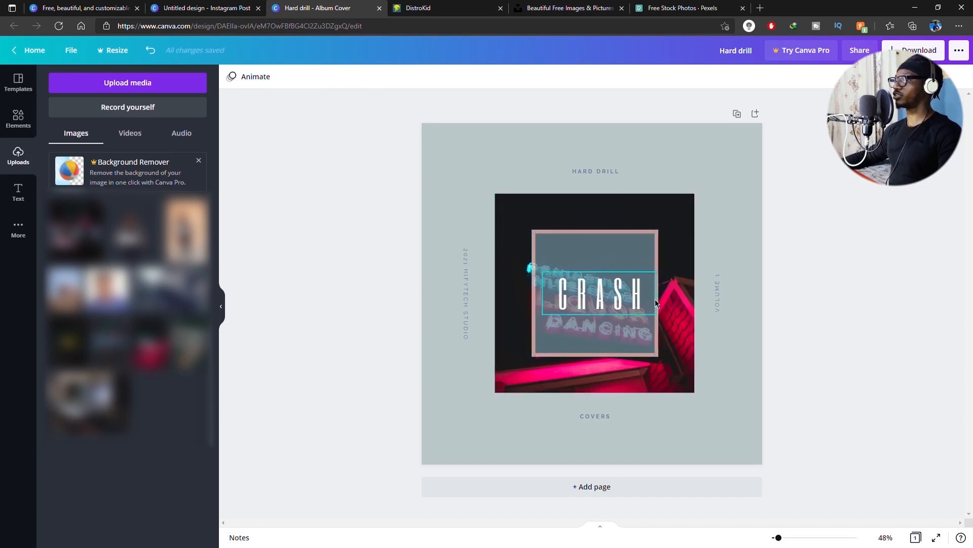
Step: Shift the neon sign photo down inside its square crop so the sign lettering sits lower in the frame
click(675, 286)
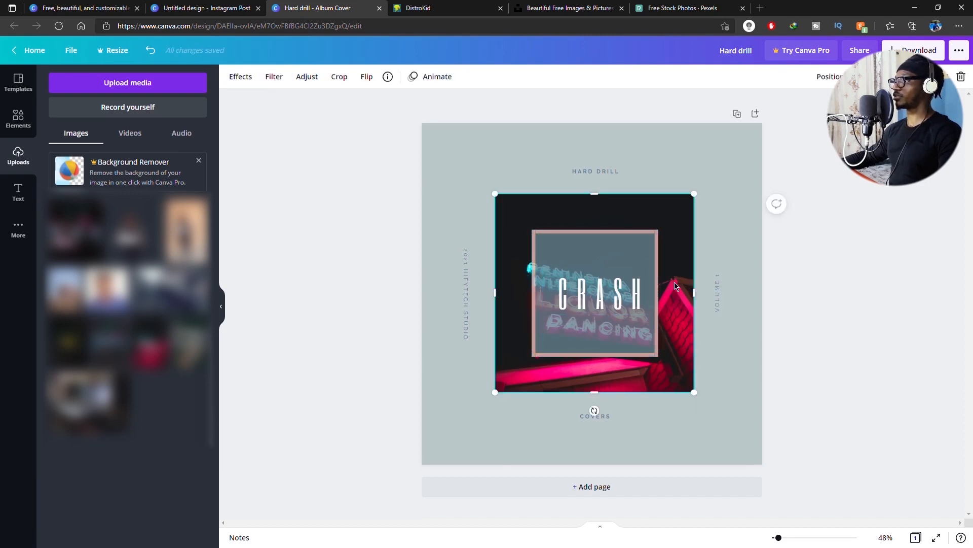
double_click(602, 212)
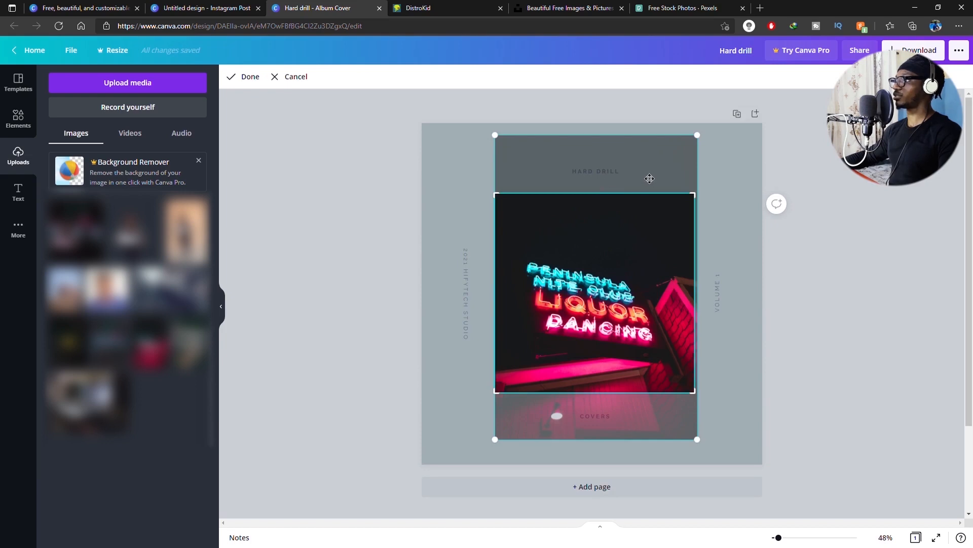
drag(649, 179, 649, 238)
click(733, 227)
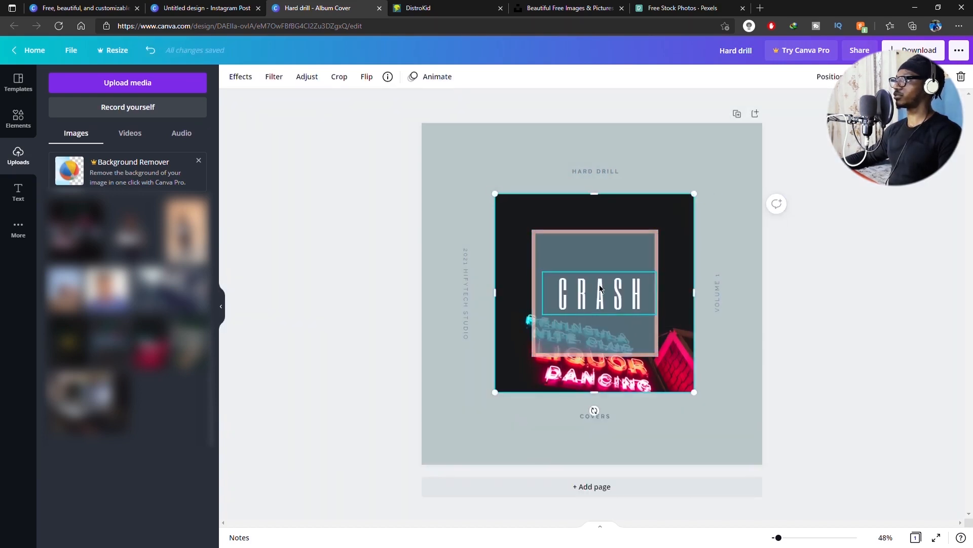
click(527, 170)
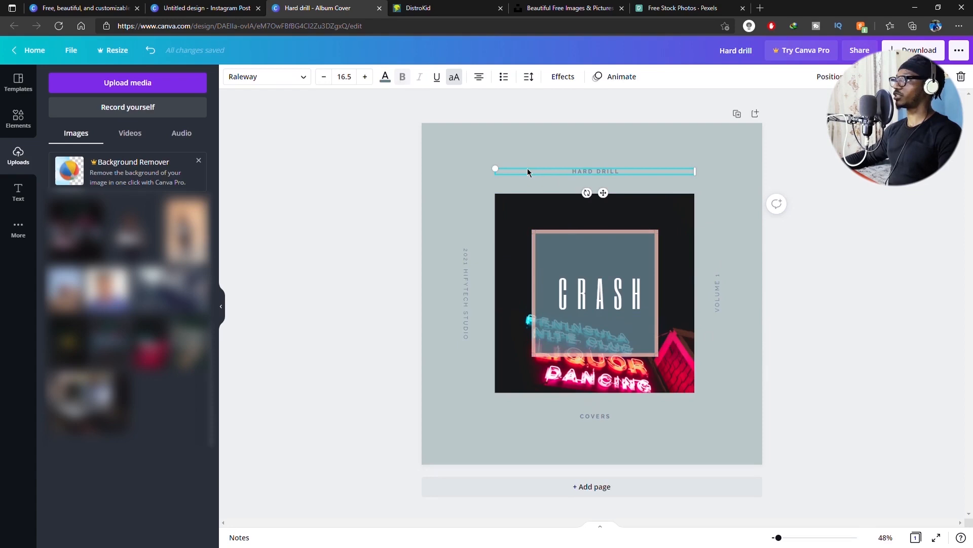
Step: Try dark grey, mid-grey, bright red and the photo's dark maroon as the cover's background colour
click(494, 145)
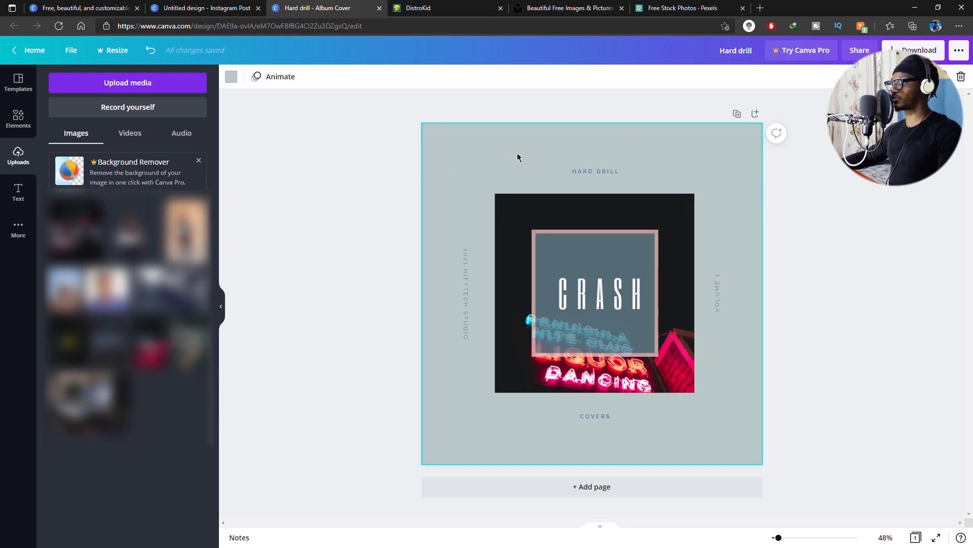
click(233, 79)
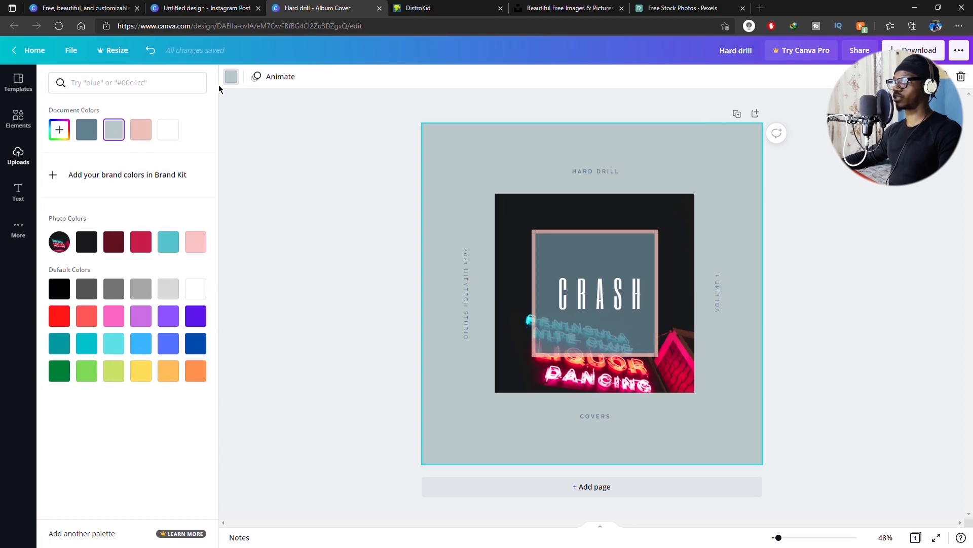
click(92, 297)
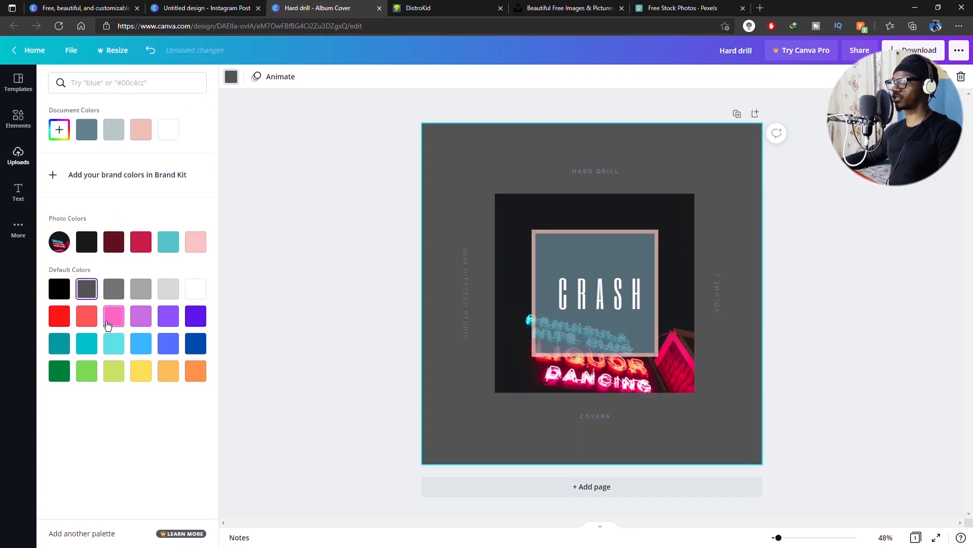
click(116, 293)
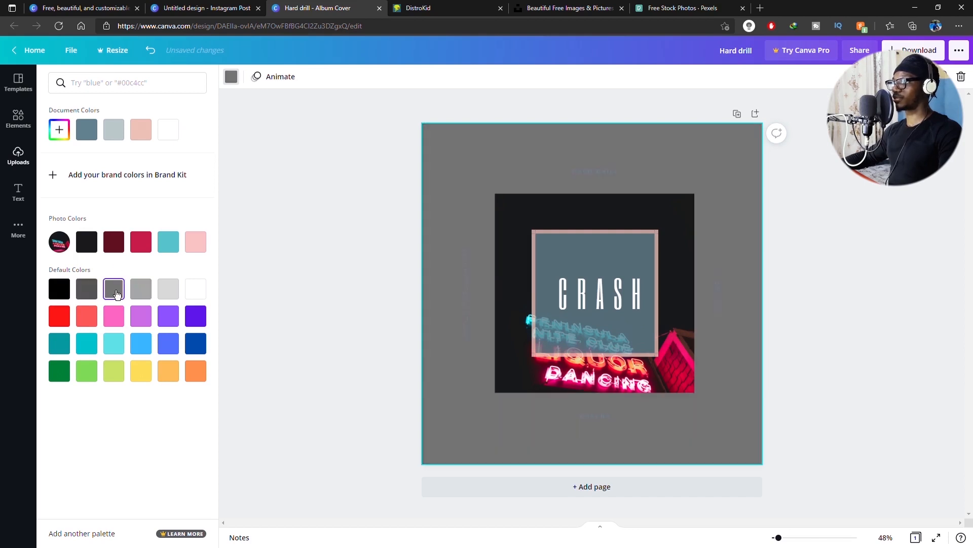
click(63, 326)
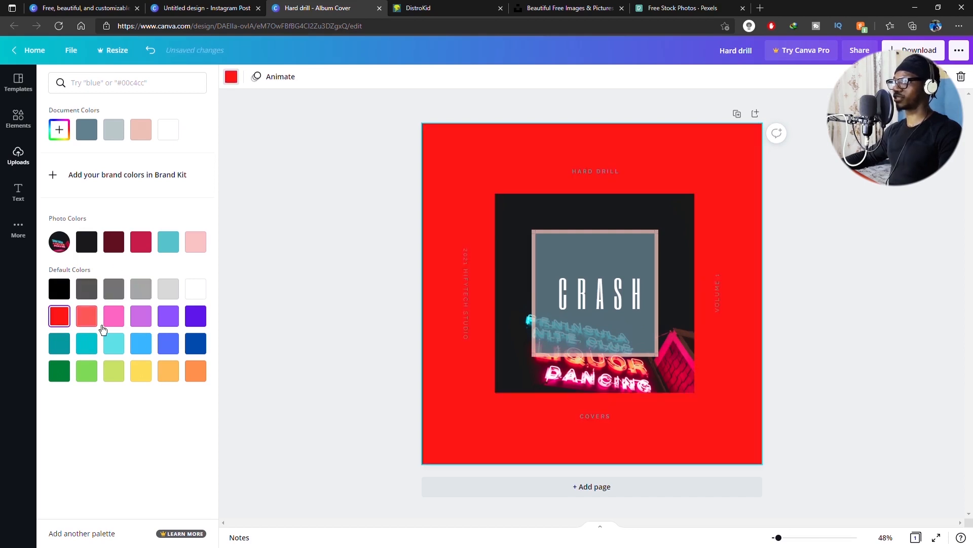
click(116, 243)
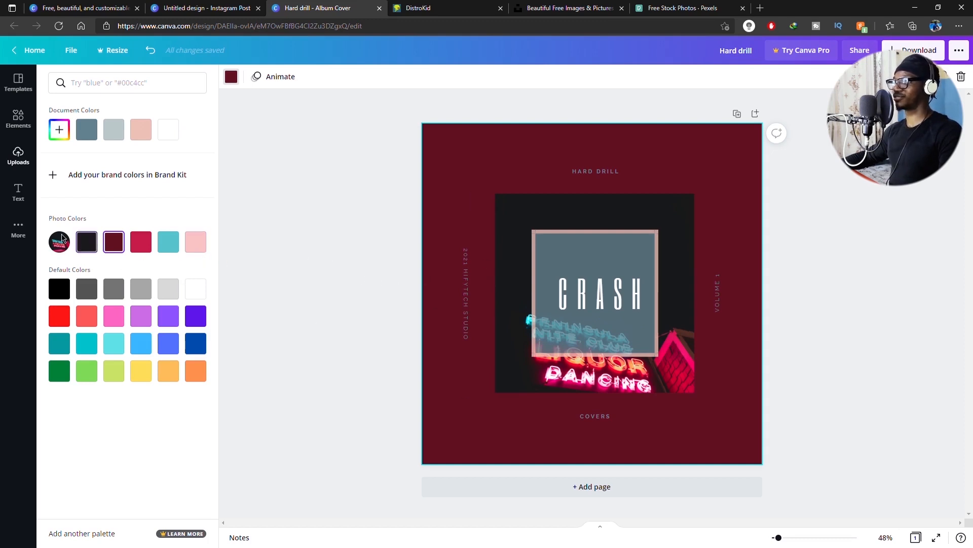
Step: Set the cover's background to the custom colour black, #000000
click(59, 130)
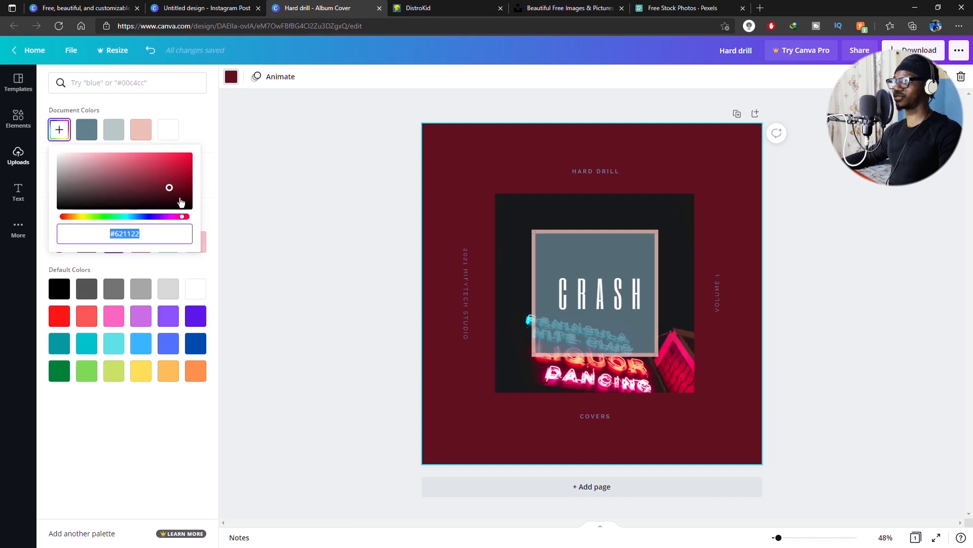
click(103, 216)
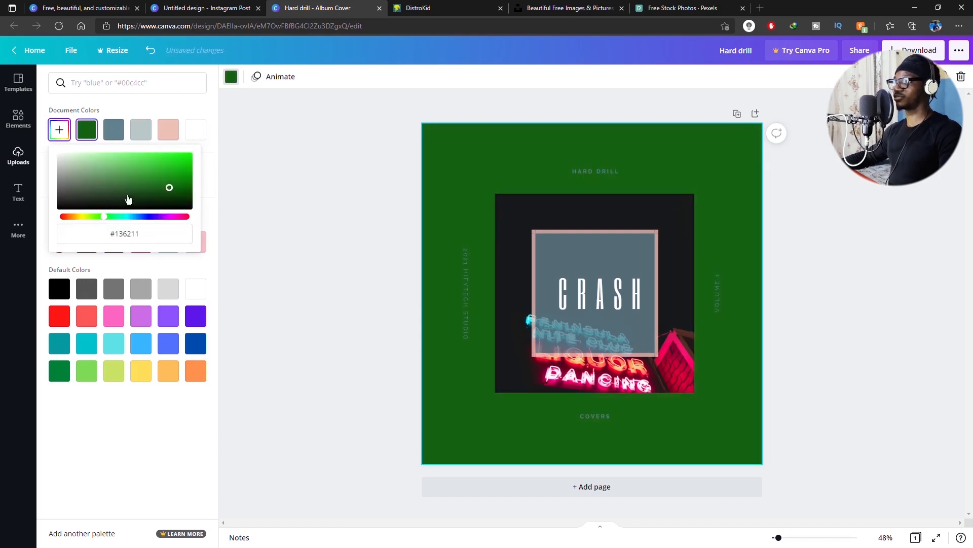
drag(127, 200, 77, 231)
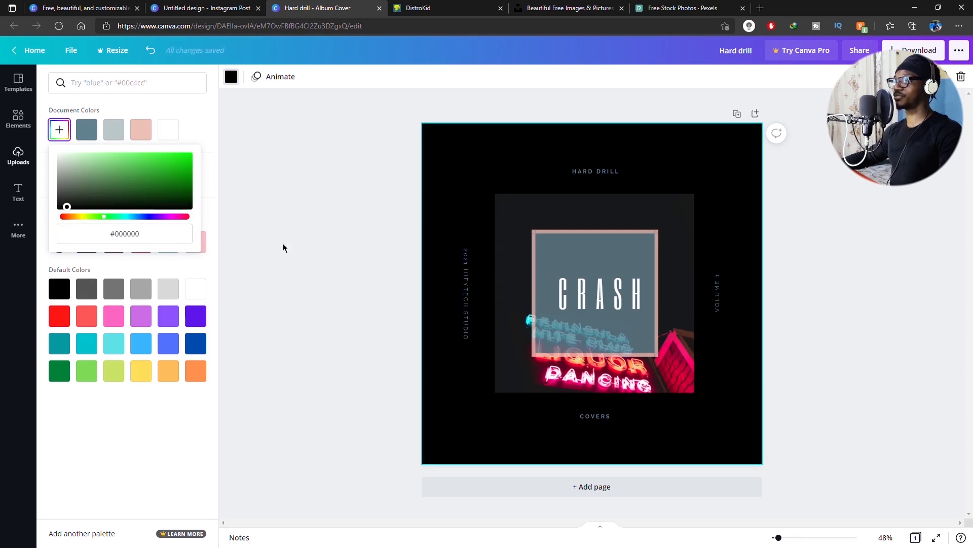
click(323, 287)
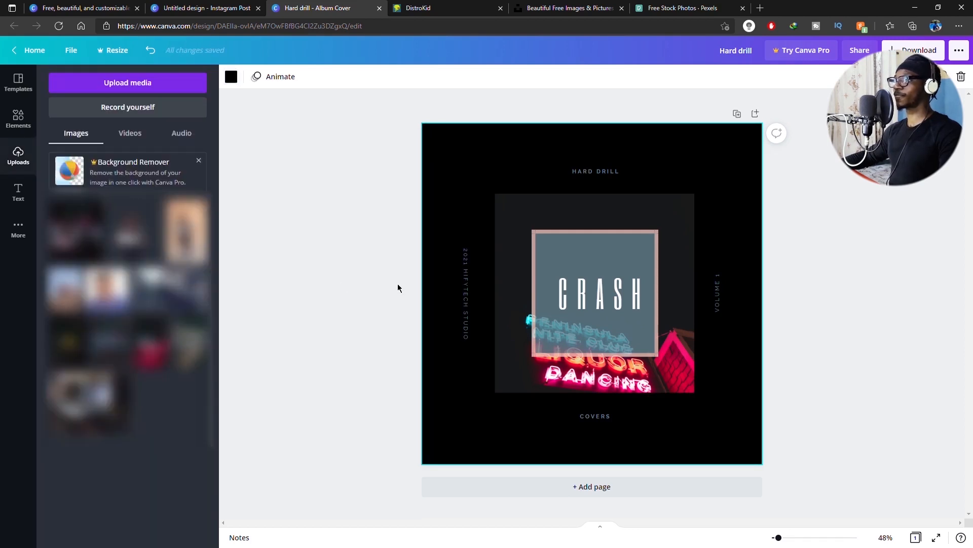
Step: Replace the main title text CRASH in the centre of the cover with TROUBLE
click(603, 307)
double_click(604, 309)
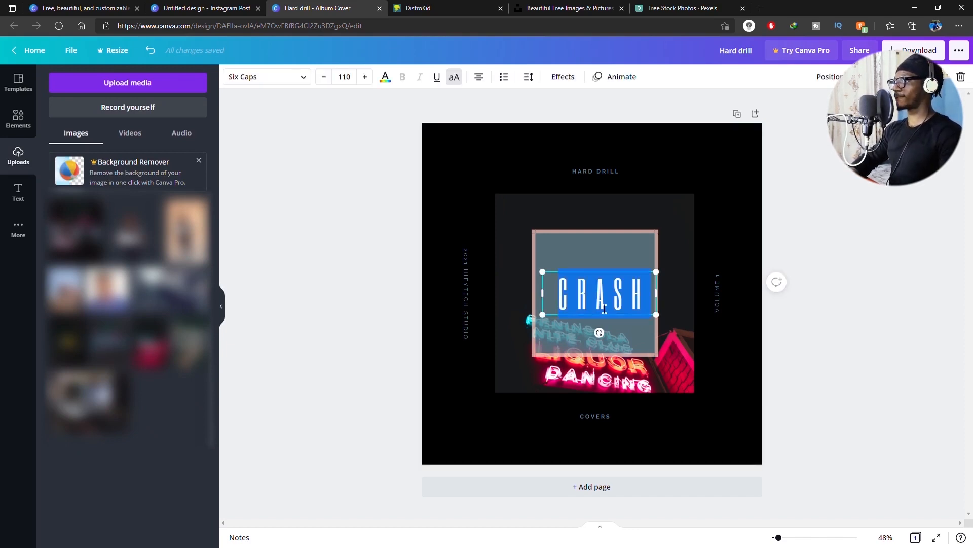
text(TROUBLE)
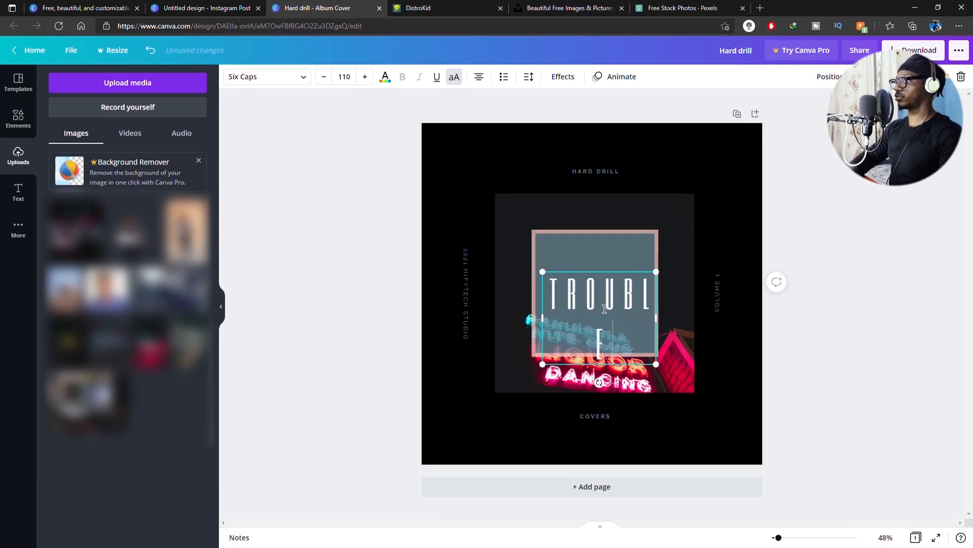
Step: Reduce the font size of the TROUBLE title to 92.1 so the word fits on one line
double_click(604, 308)
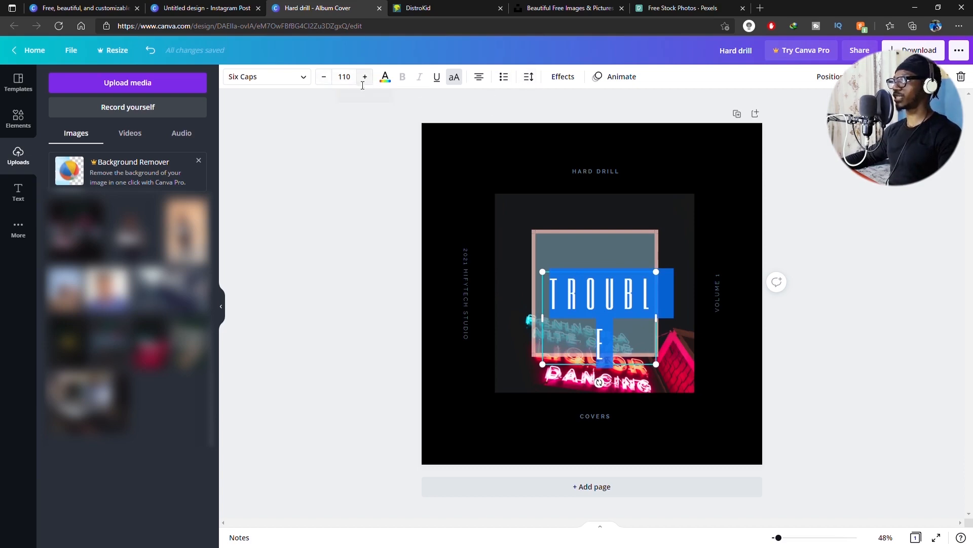
click(327, 83)
click(327, 83)
click(327, 83)
click(329, 86)
click(329, 85)
click(329, 85)
click(329, 86)
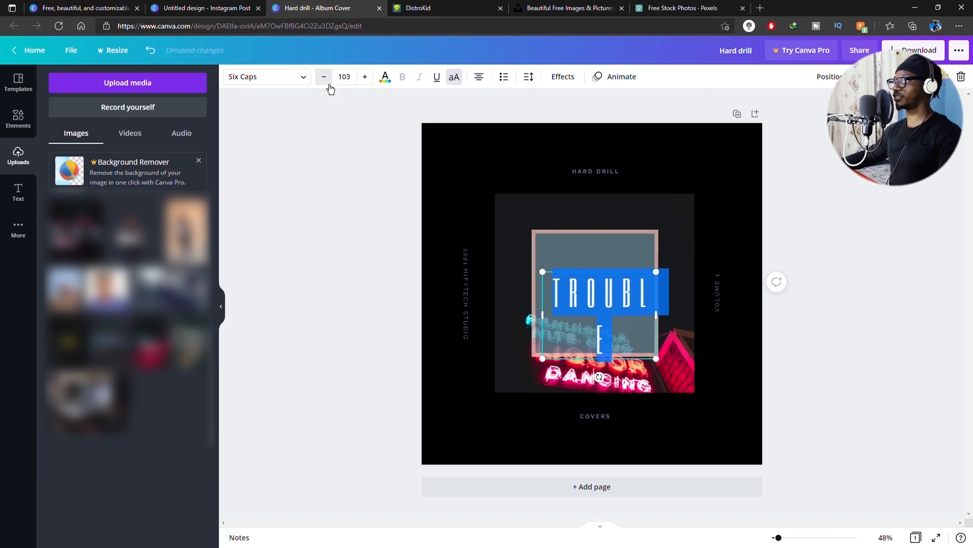
click(324, 76)
click(324, 76)
click(329, 86)
click(329, 86)
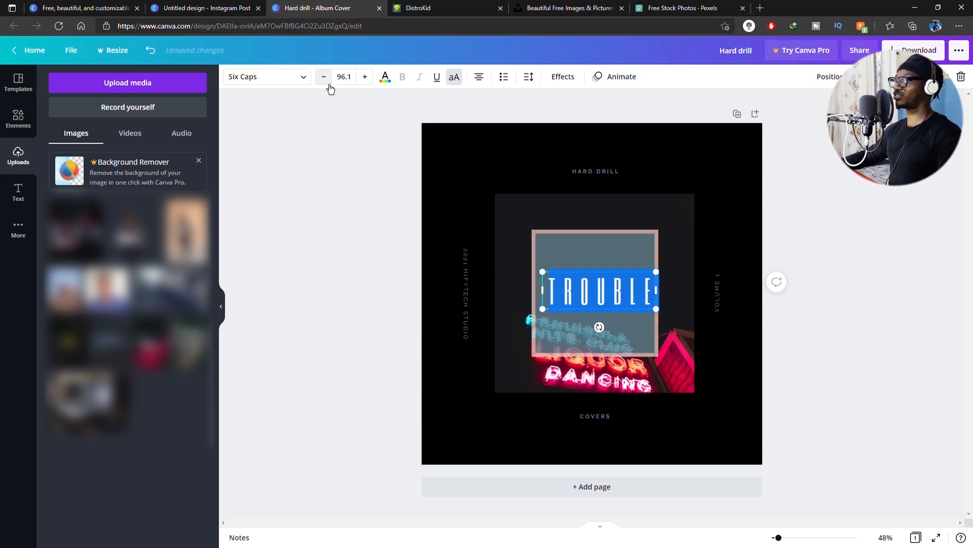
click(329, 86)
click(329, 86)
click(329, 86)
click(329, 86)
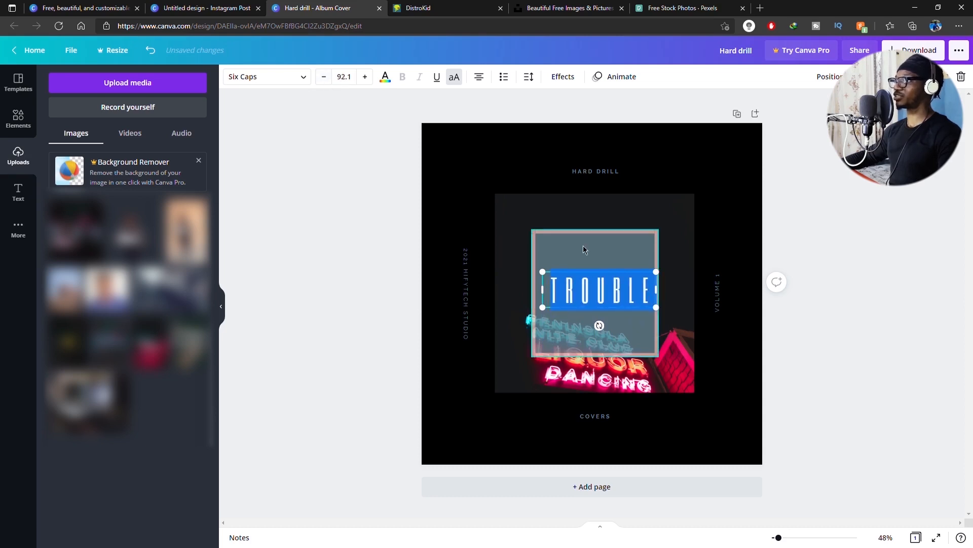
Step: Move the TROUBLE title so it is horizontally centred within the square frame
click(598, 292)
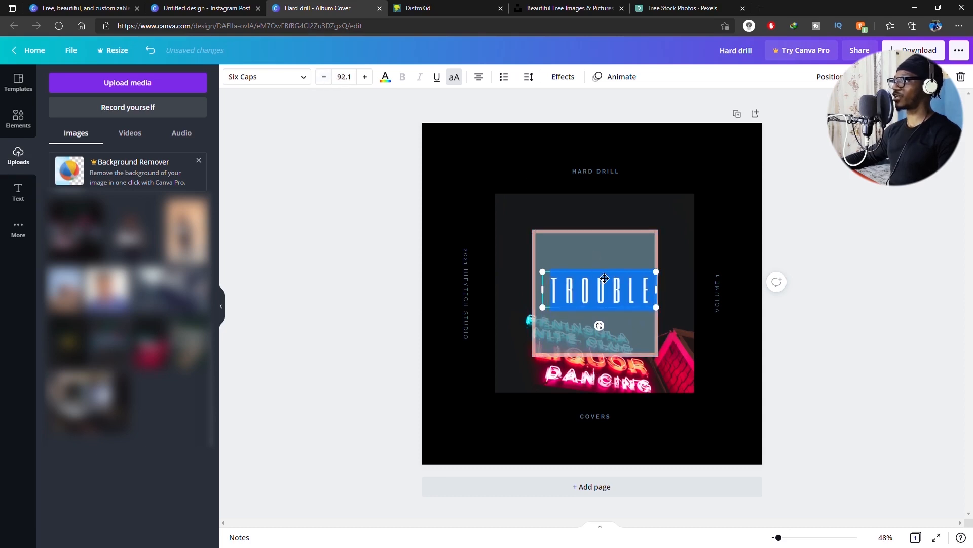
click(836, 335)
click(580, 297)
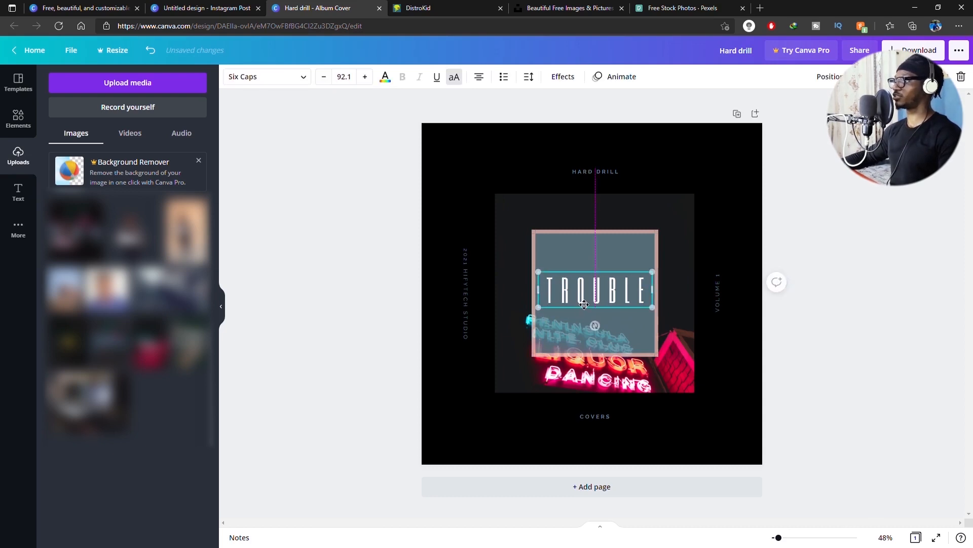
drag(581, 299, 586, 305)
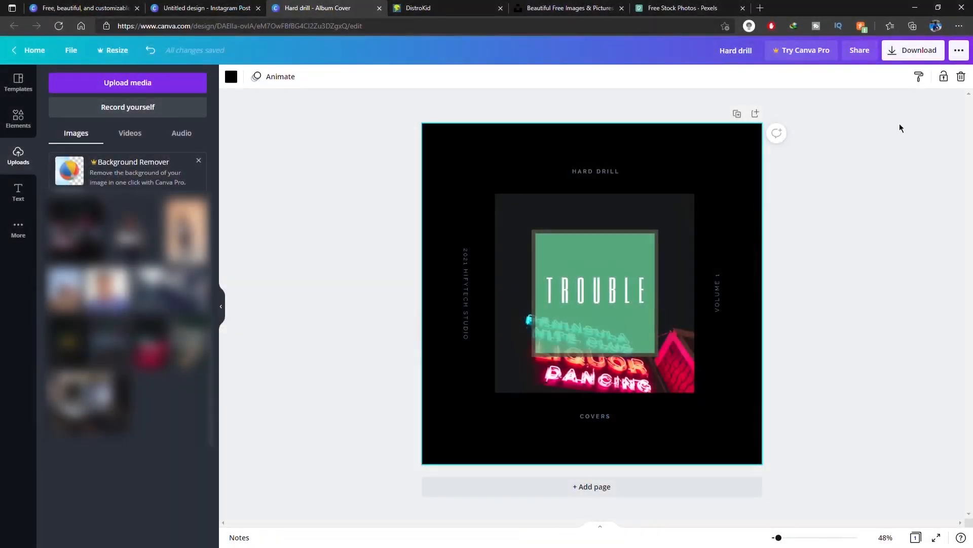
Step: Download the album cover with the file type PDF Print
click(917, 57)
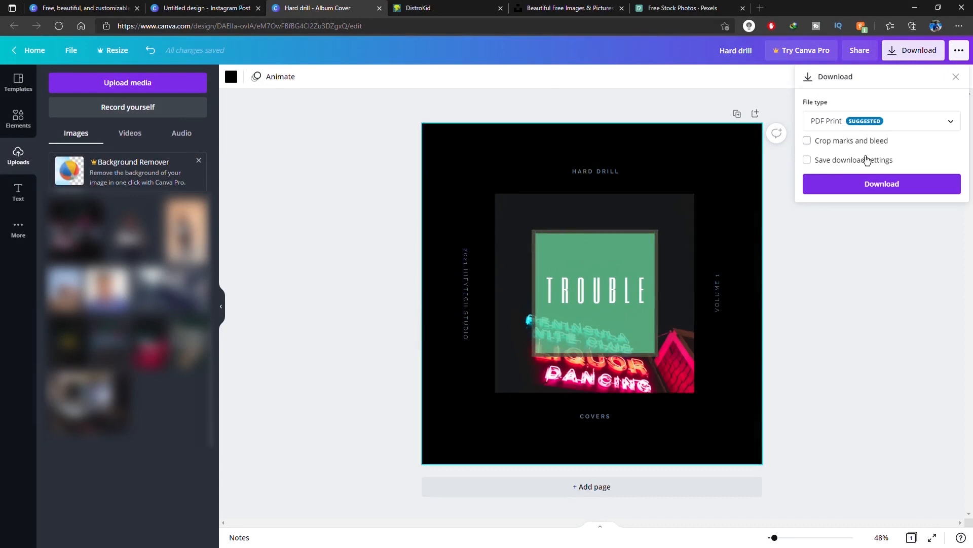
click(846, 130)
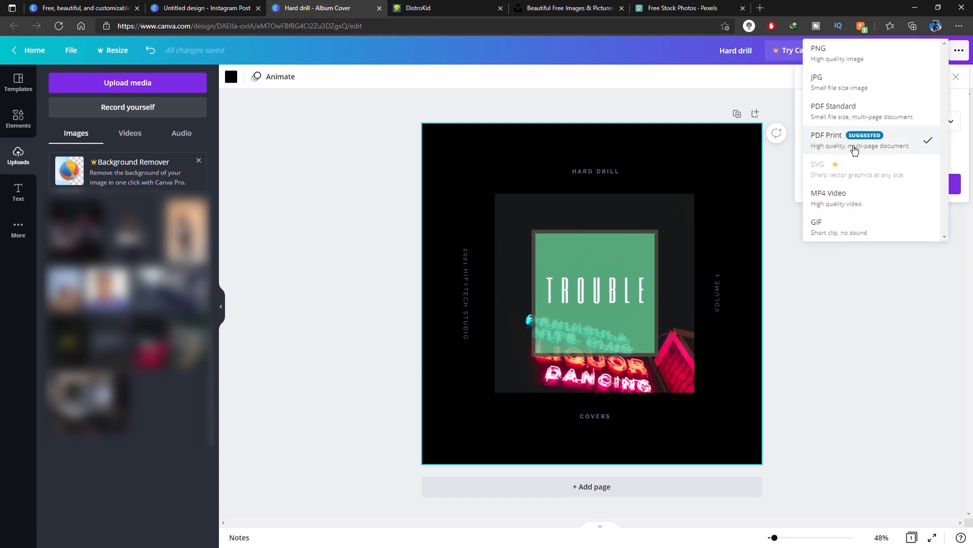
click(891, 147)
click(887, 187)
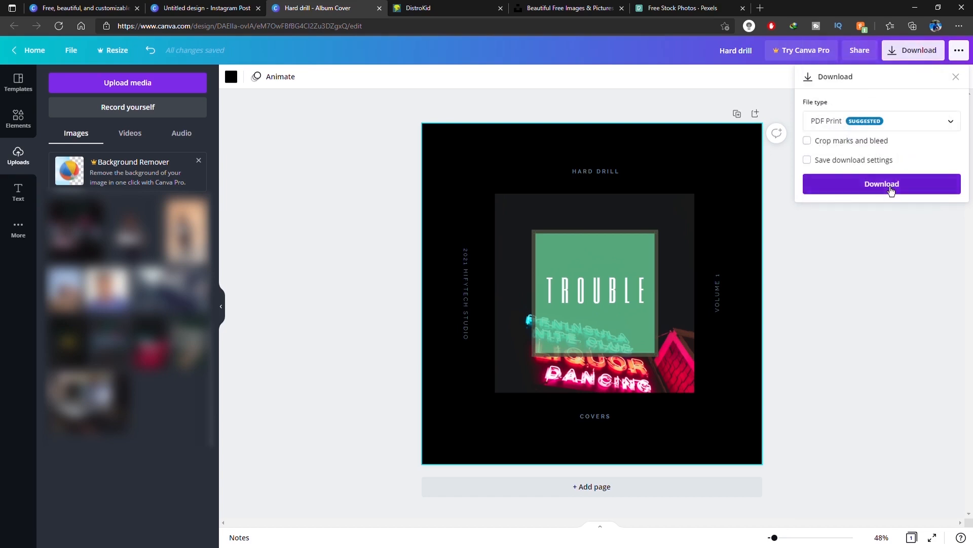
Step: Switch to the DistroKid release form and check the file type and size requirements for the album cover
click(451, 9)
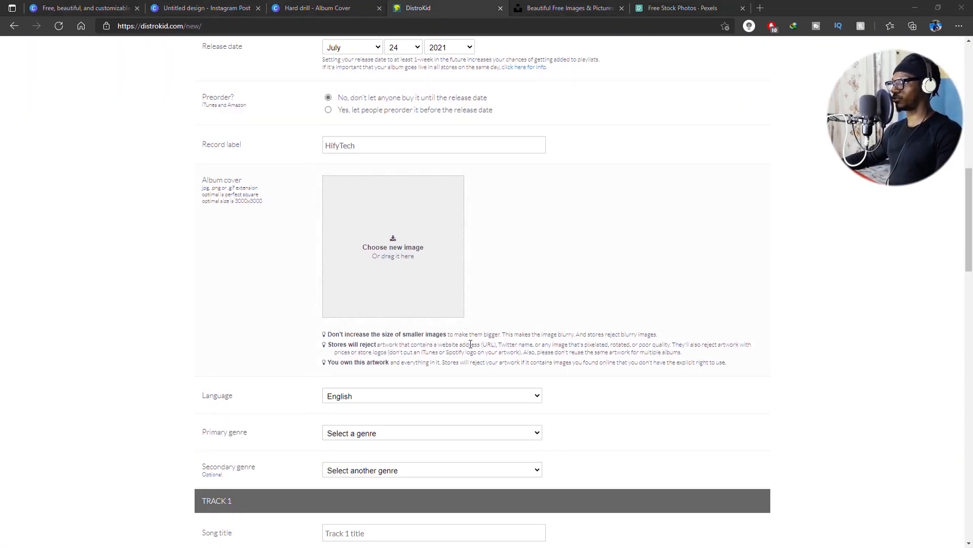
click(452, 339)
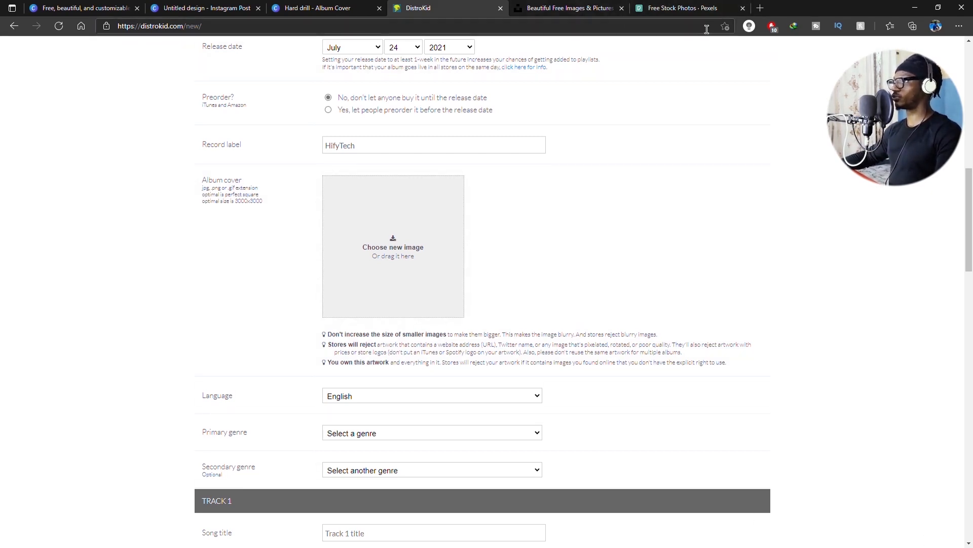
Step: Switch to PDF2Go's Convert PDF To JPG page and upload Hard drill.pdf for conversion
click(578, 6)
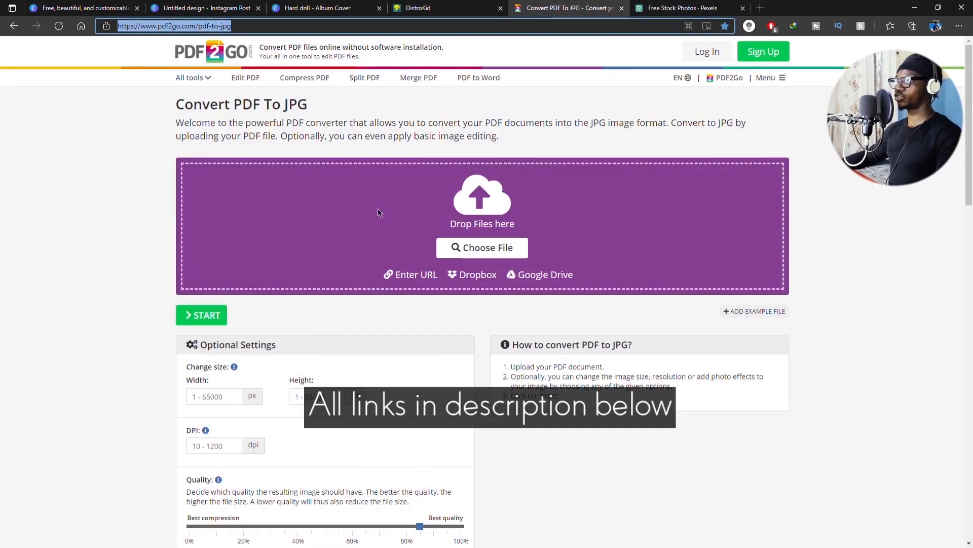
click(486, 251)
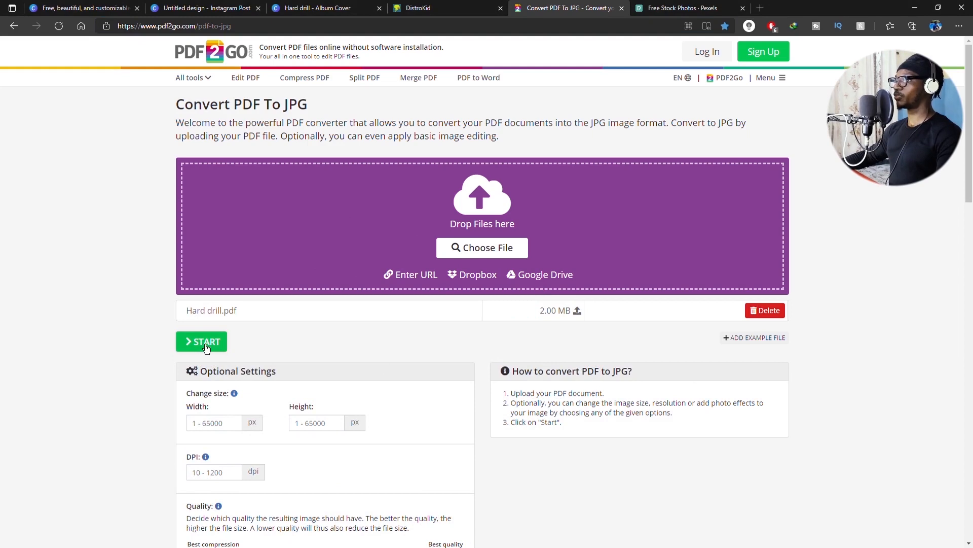
Step: Set the converted image's width and height to 3000 px each and its resolution to 300 dpi
click(230, 431)
text(3000)
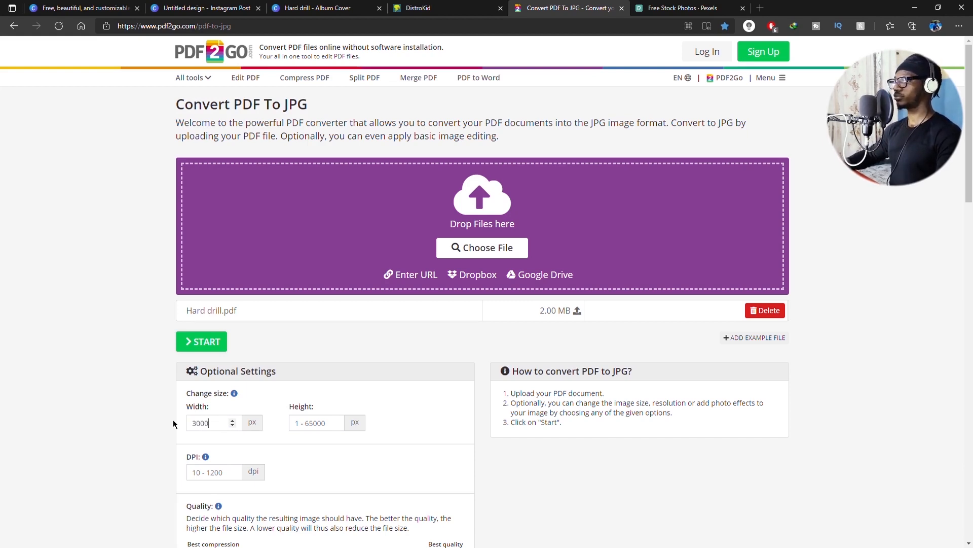
click(332, 430)
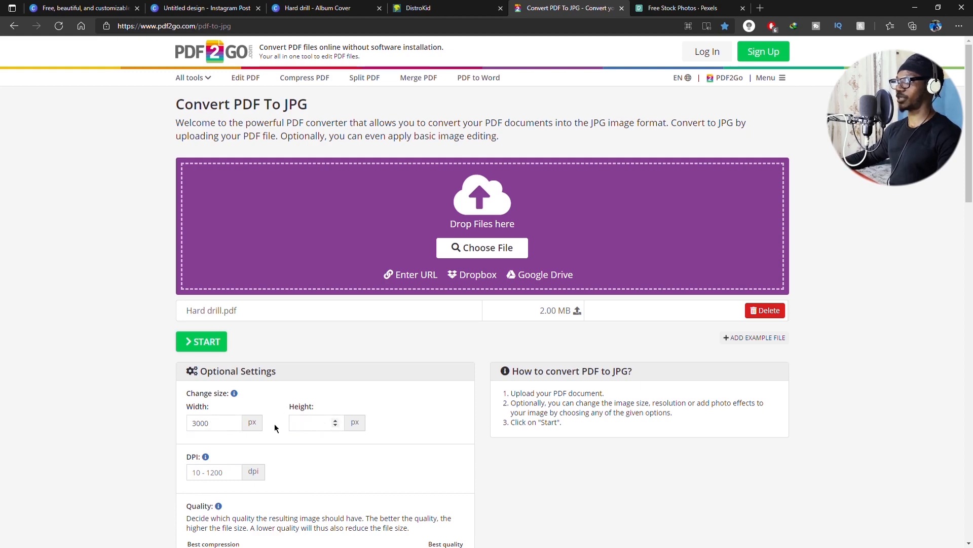
text(3000)
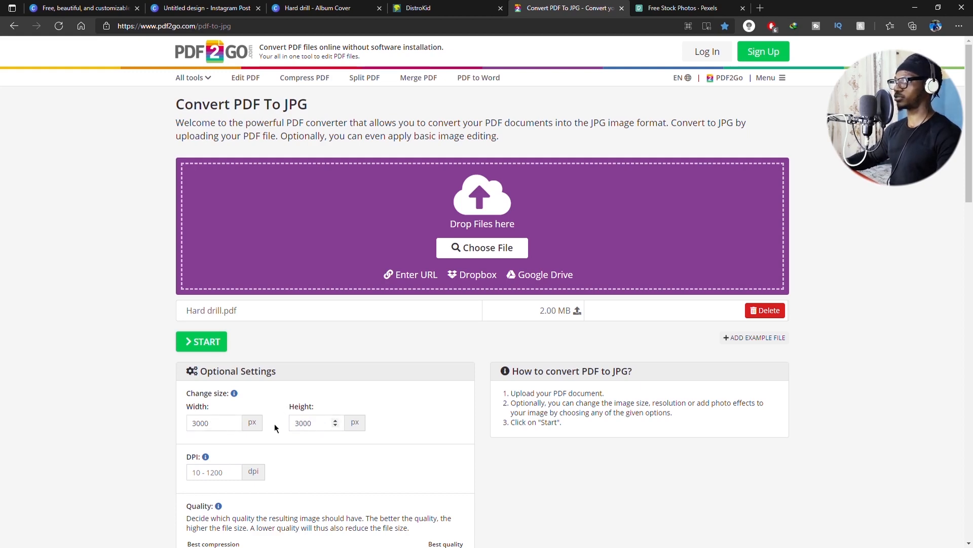
scroll(275, 424, down, 3)
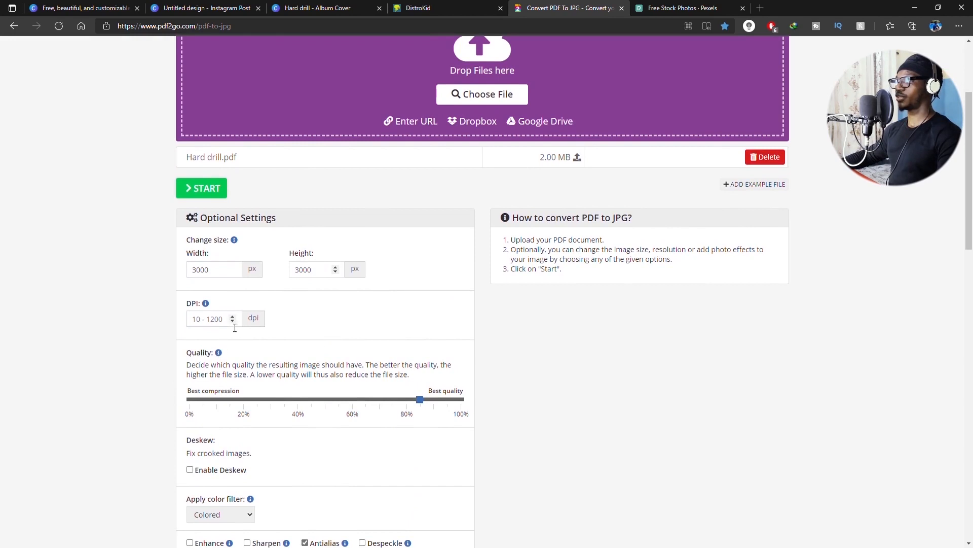
click(235, 328)
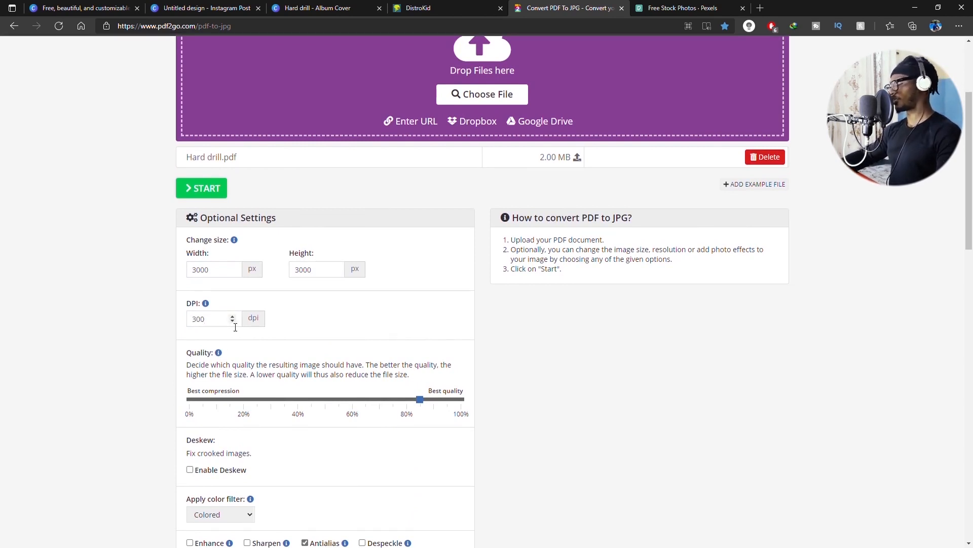
Step: Convert the PDF to JPG at 100% quality and download the resulting Hard drill.jpg
scroll(458, 258, down, 3)
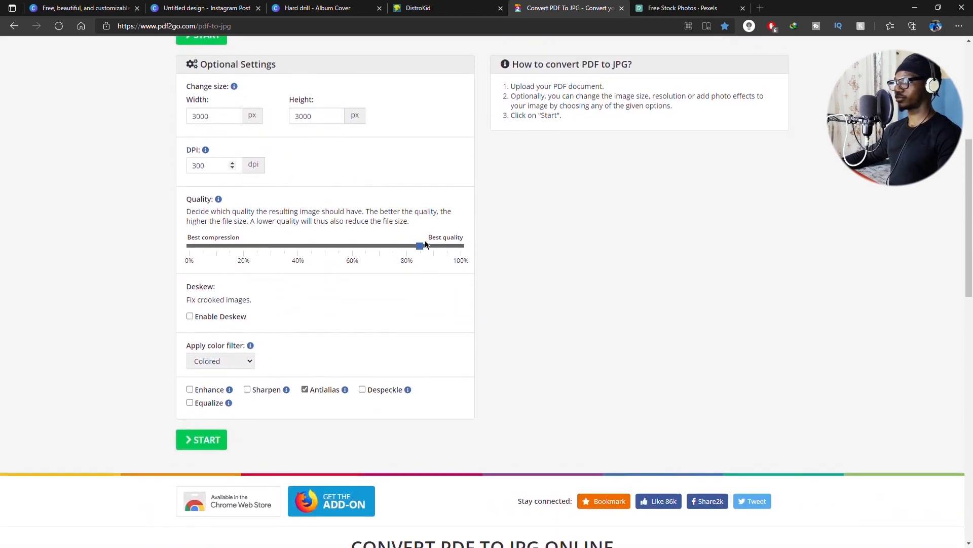
drag(426, 244, 455, 252)
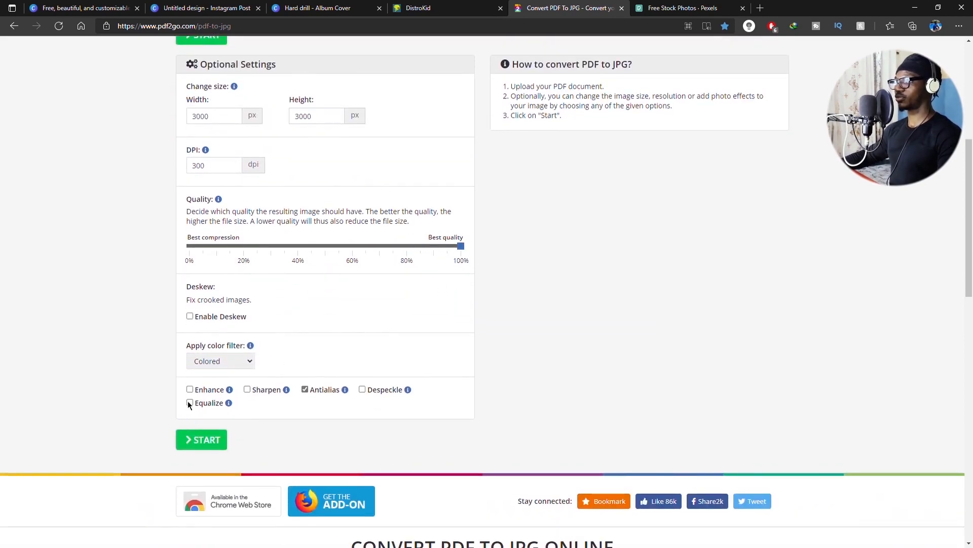
click(205, 440)
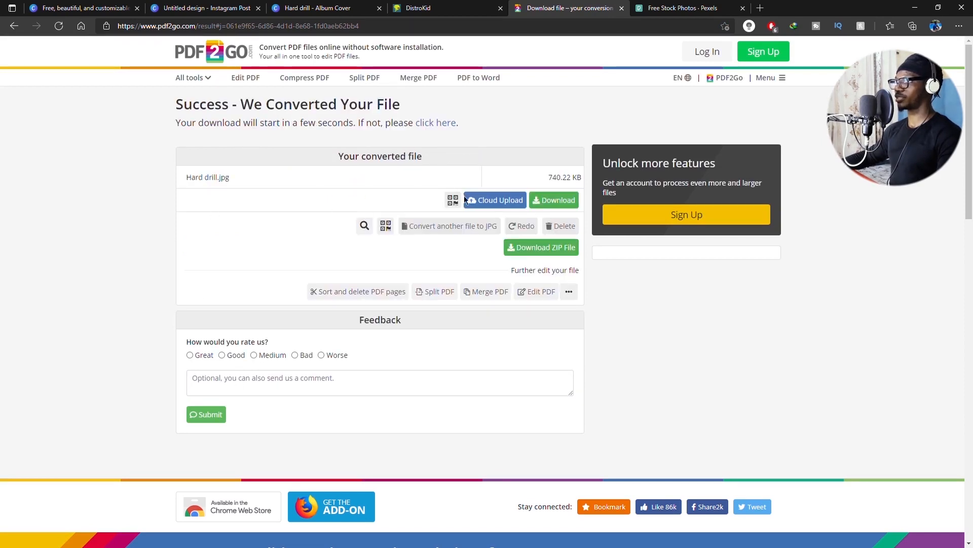
click(547, 203)
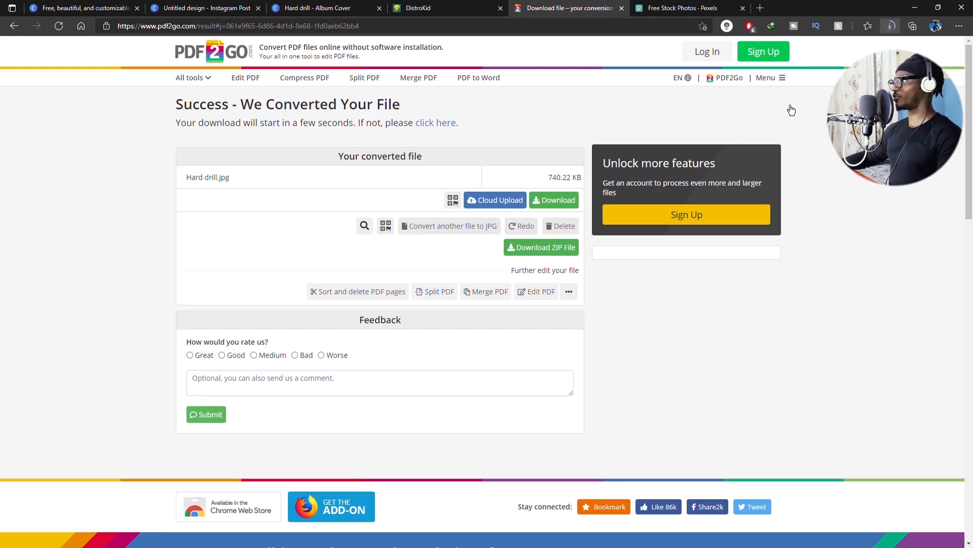
Step: Switch to the DistroKid release form and upload the converted JPG as the album cover
click(441, 6)
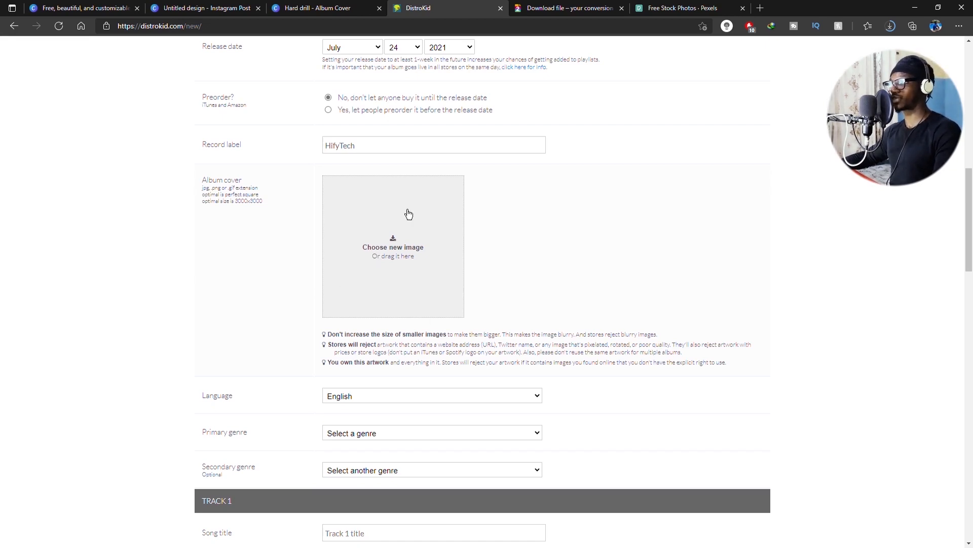
scroll(413, 215, up, 3)
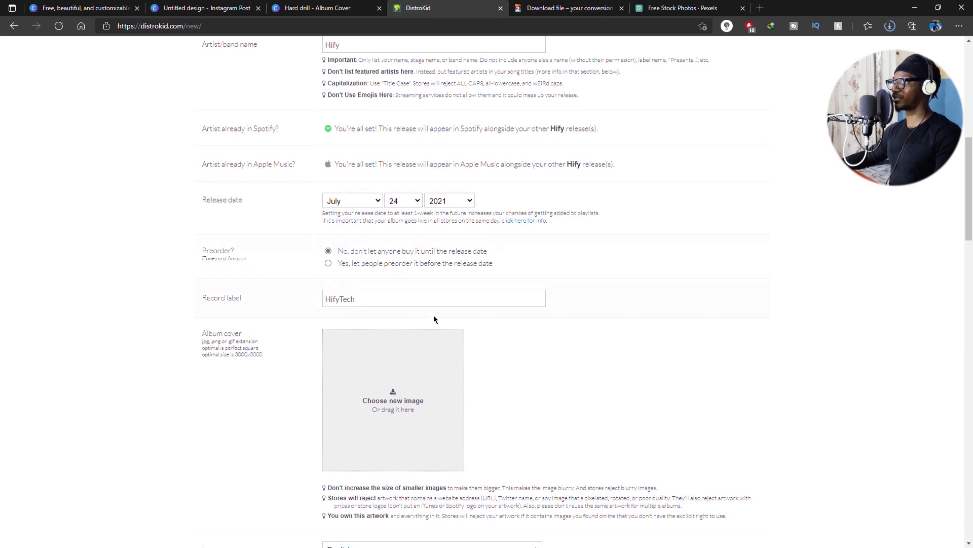
scroll(433, 315, down, 5)
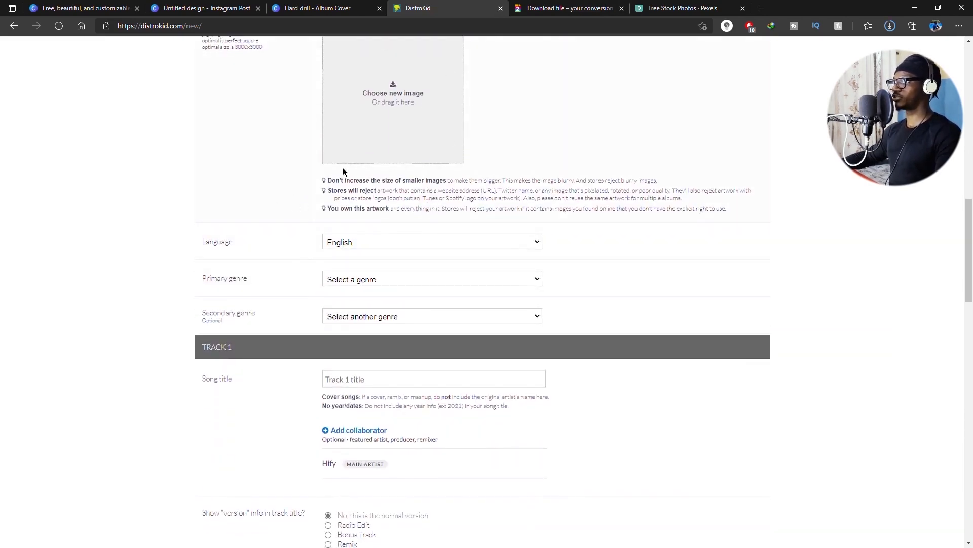
scroll(363, 188, up, 3)
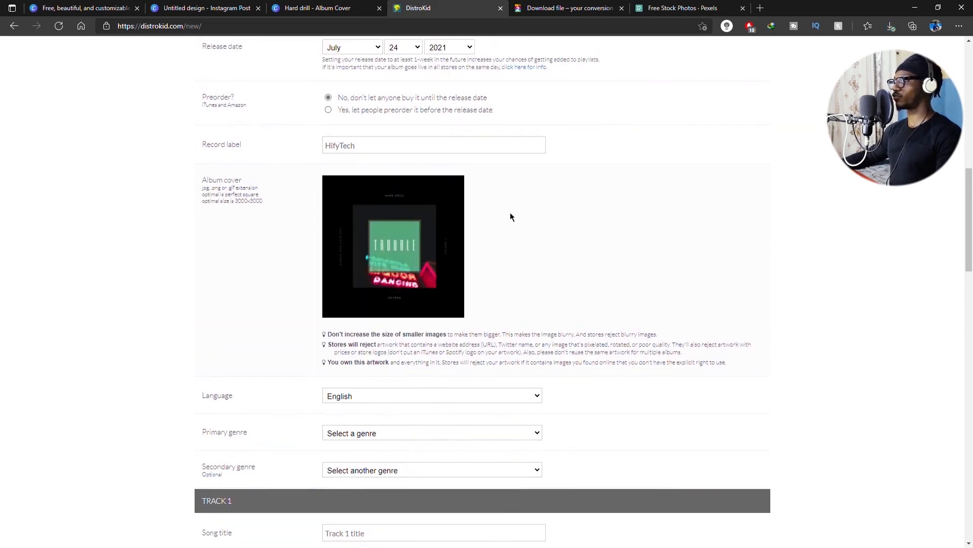
Step: Look through the whole DistroKid release form, from the services list down to the track details and optional extras
scroll(455, 304, down, 6)
scroll(469, 246, up, 4)
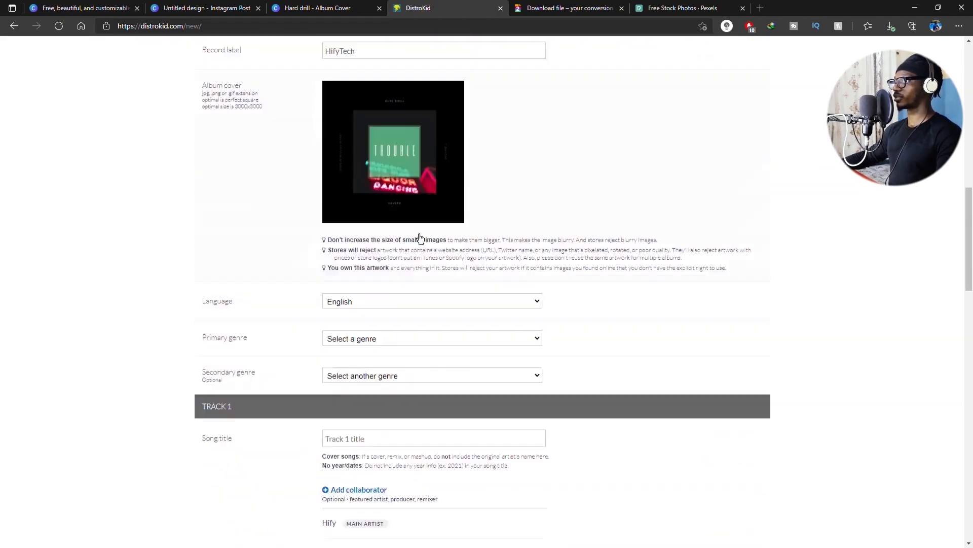
scroll(413, 233, up, 5)
scroll(380, 142, up, 9)
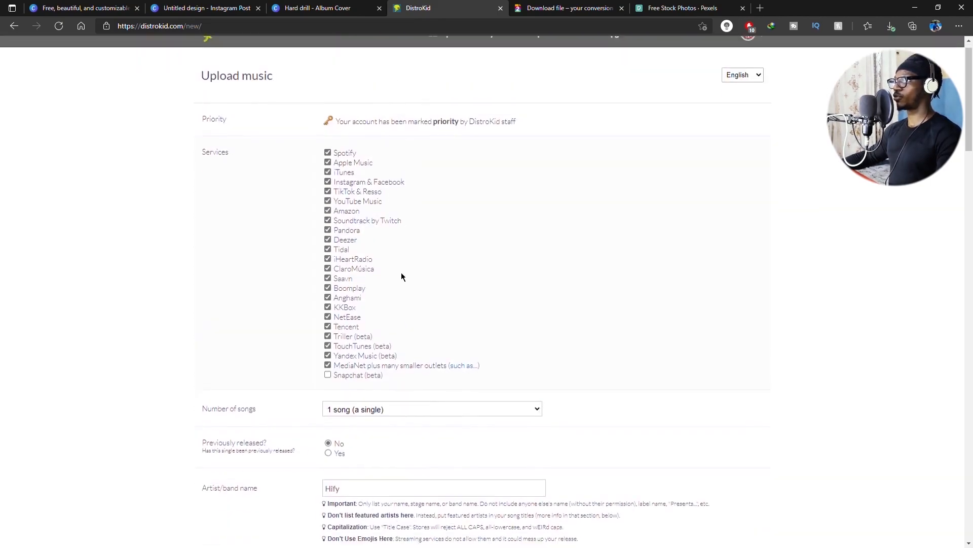
scroll(426, 325, down, 20)
scroll(415, 340, up, 15)
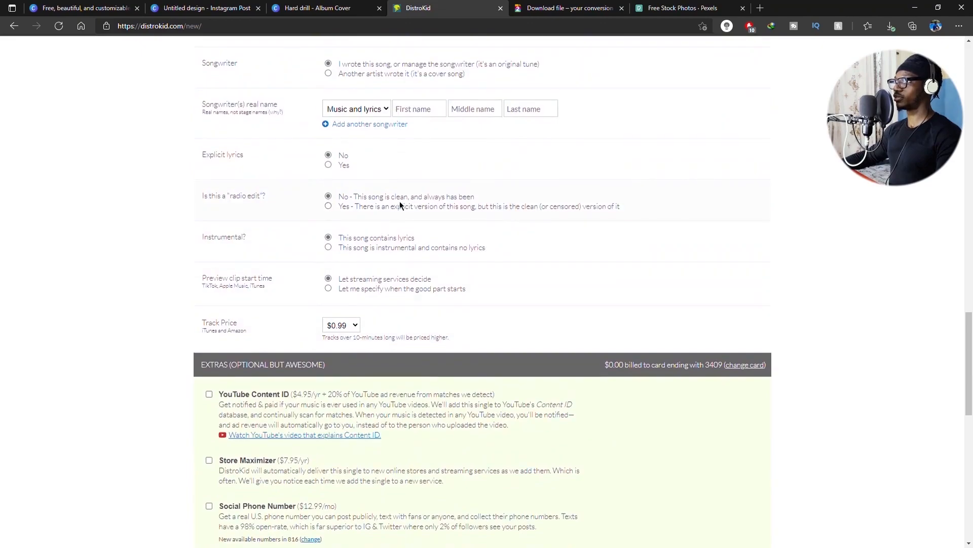